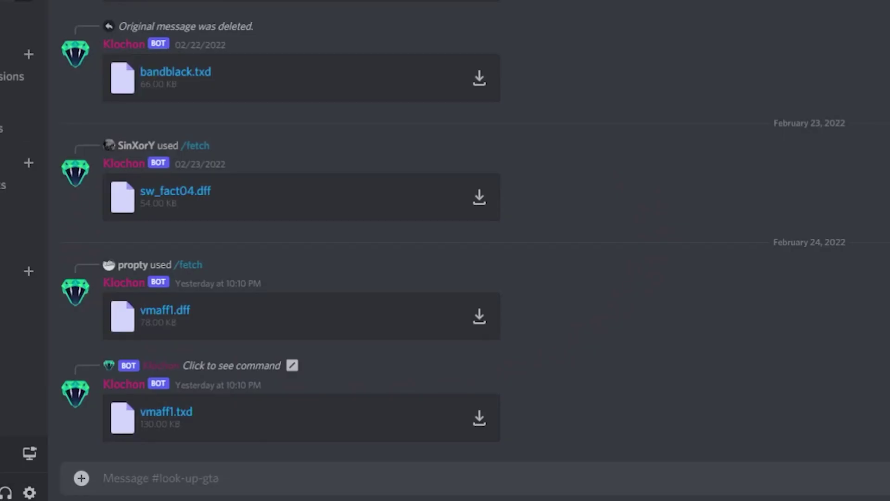
Step: Send the bot the '/fetch gta3' command with 'vmaff2' as the file in the look-up-gta channel
left_click(295, 485)
type("/fetch")
key("Down")
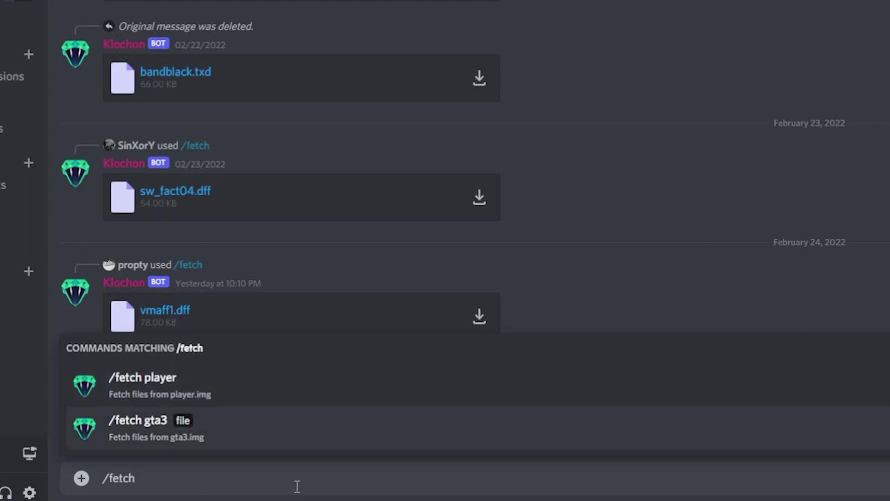
key("Tab")
type("vmaff2")
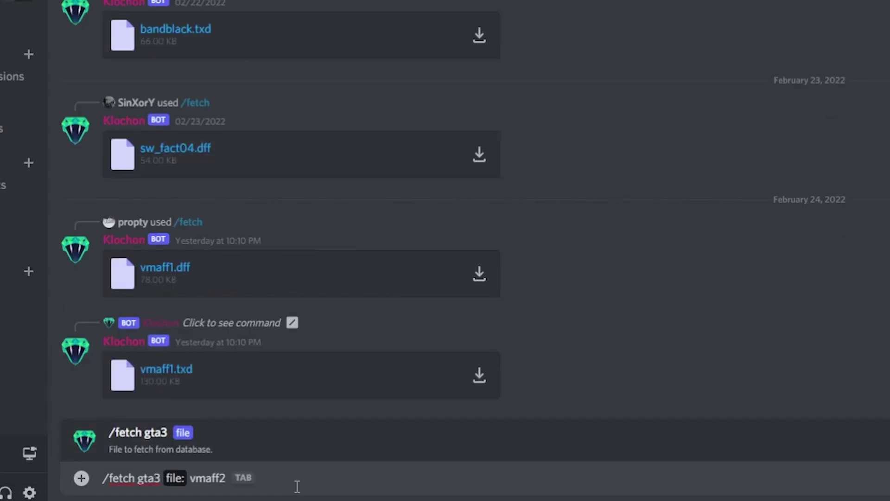
key("Return")
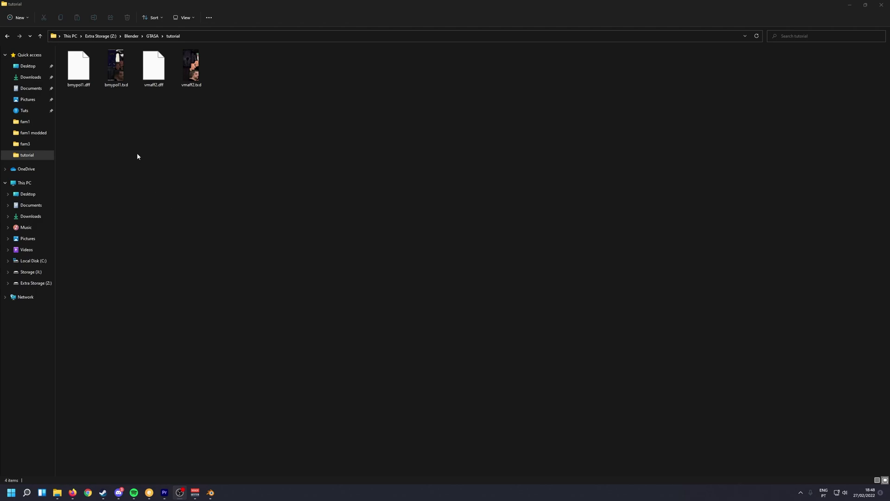
Step: Extract bmypol1.txd as PNG via RenderWare Options, saving bmypol1.png to the tutorial folder
left_click(117, 83)
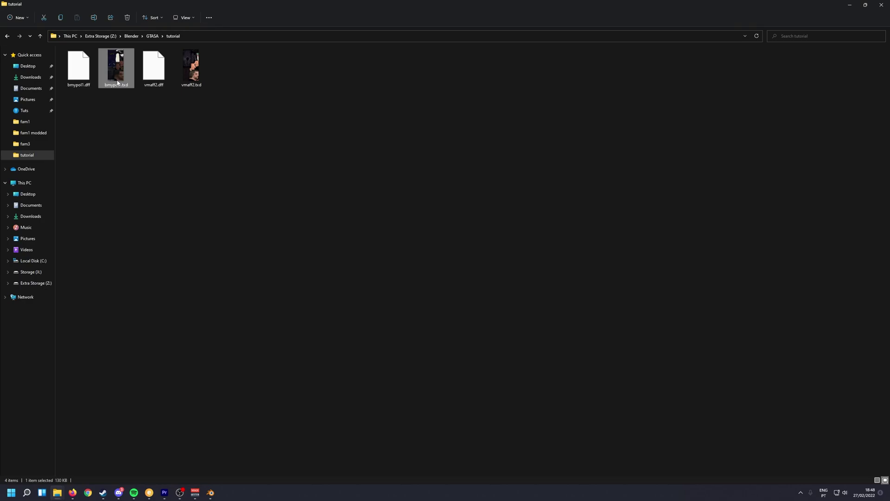
right_click(118, 83)
left_click(163, 165)
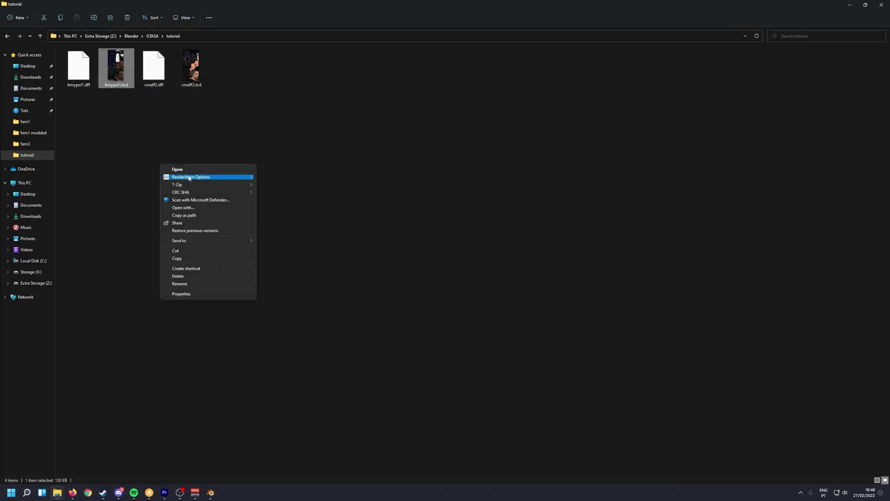
mouse_move(207, 179)
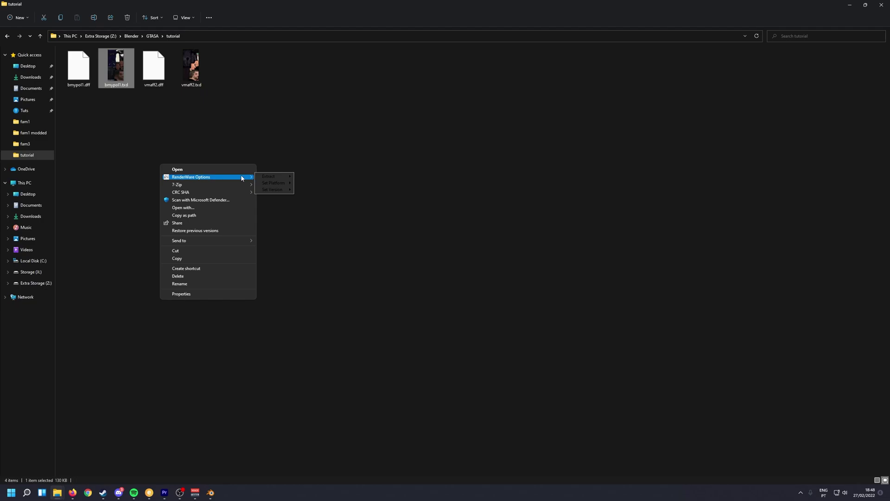
mouse_move(274, 178)
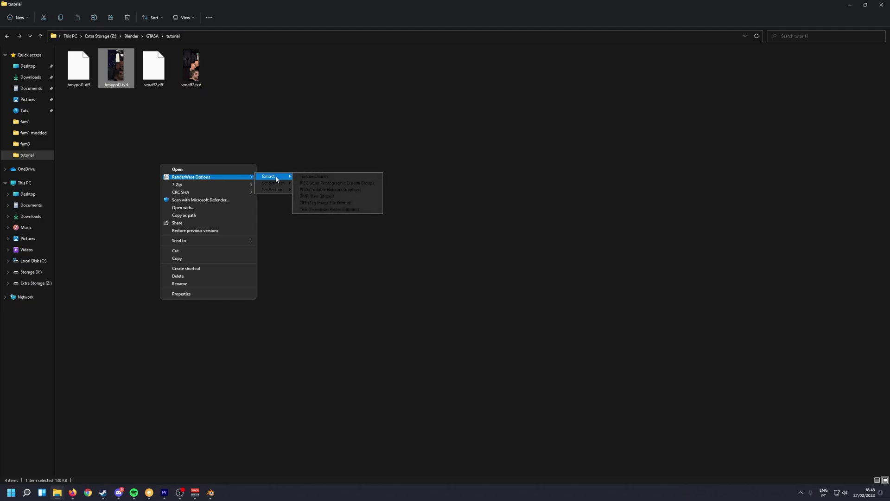
left_click(335, 189)
left_click(357, 238)
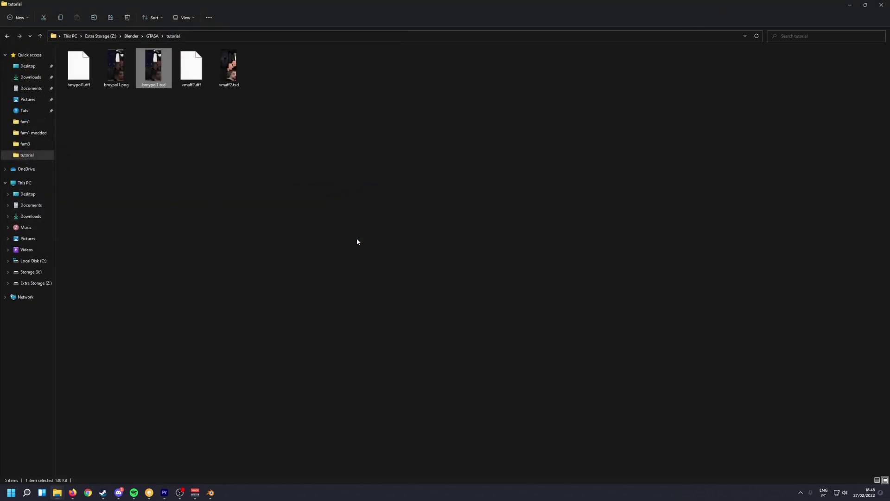
Step: Open vmaff2.txd in Magic.TXD, save VMAFF2.png to the tutorial folder, and close the editor
double_click(232, 83)
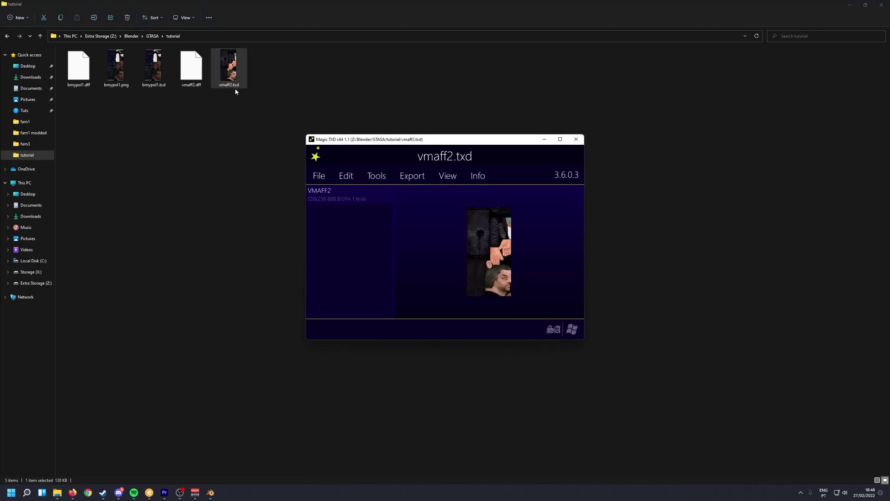
left_click(353, 181)
left_click(320, 176)
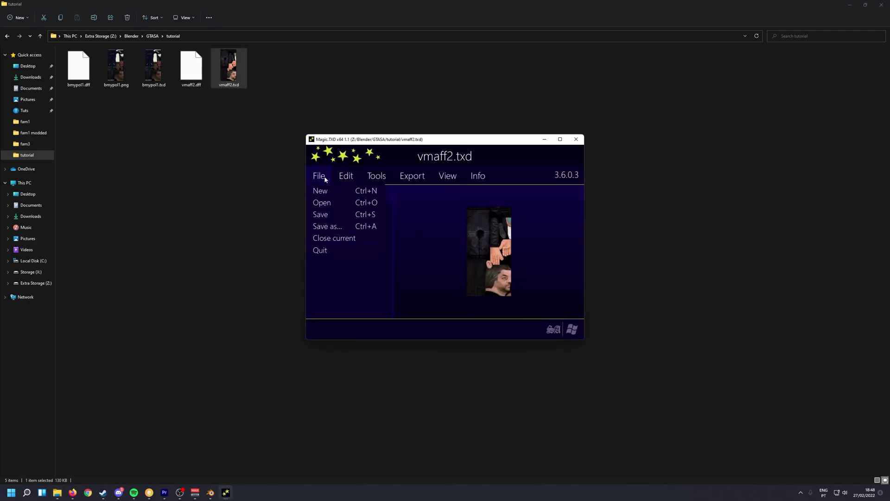
left_click(412, 175)
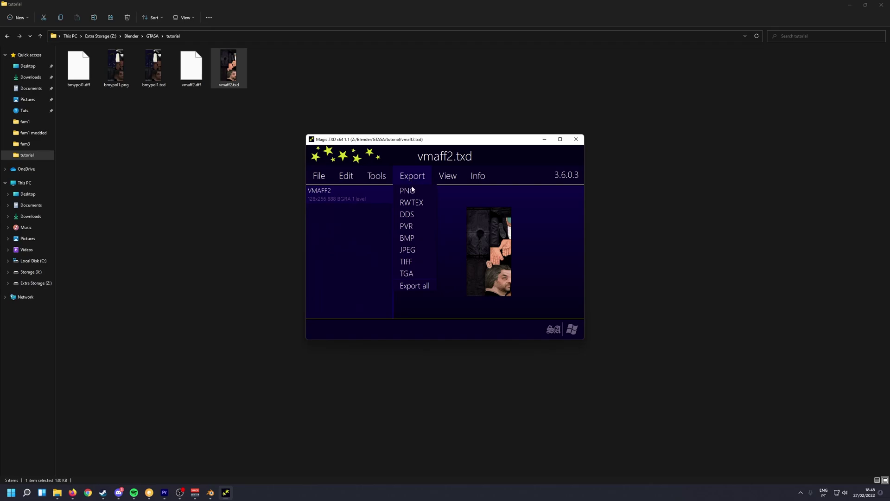
left_click(412, 190)
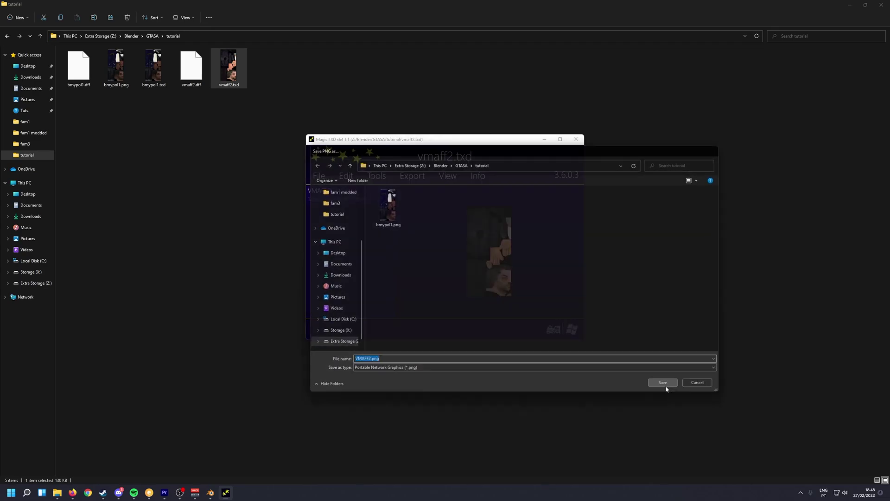
left_click(666, 384)
left_click(576, 140)
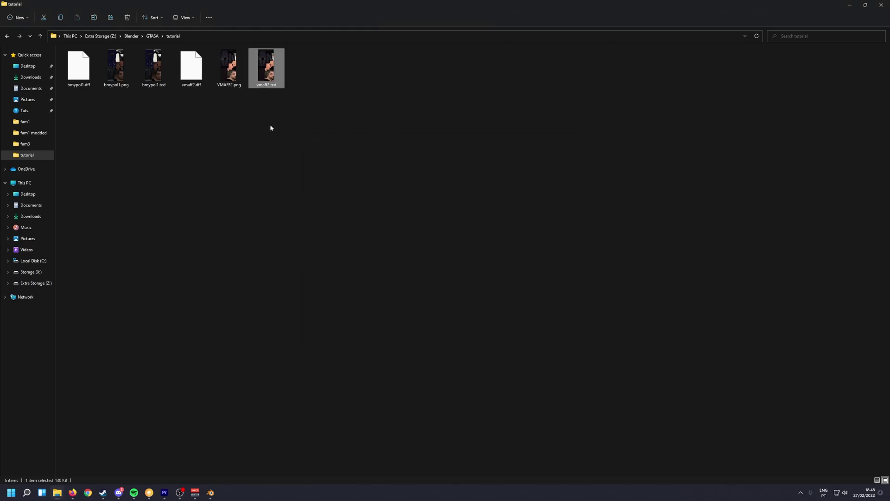
Step: Back in Blender, select all and delete the default camera, cube and light
left_click(211, 493)
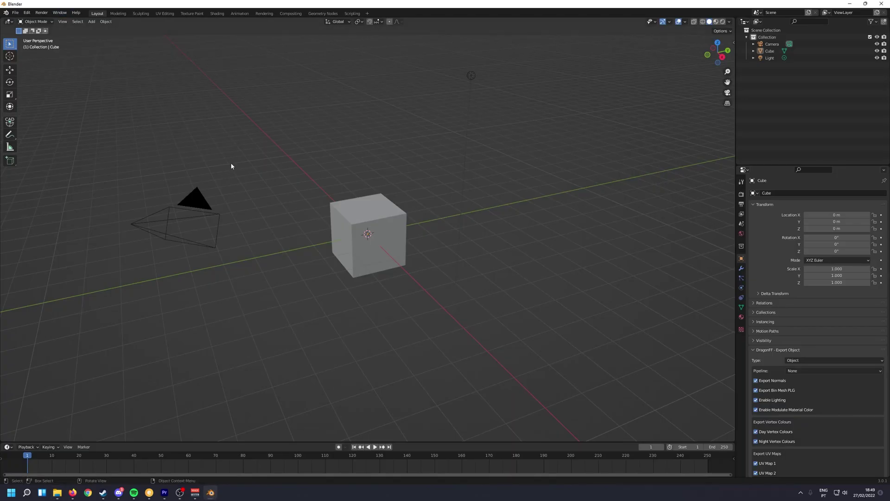
key("a")
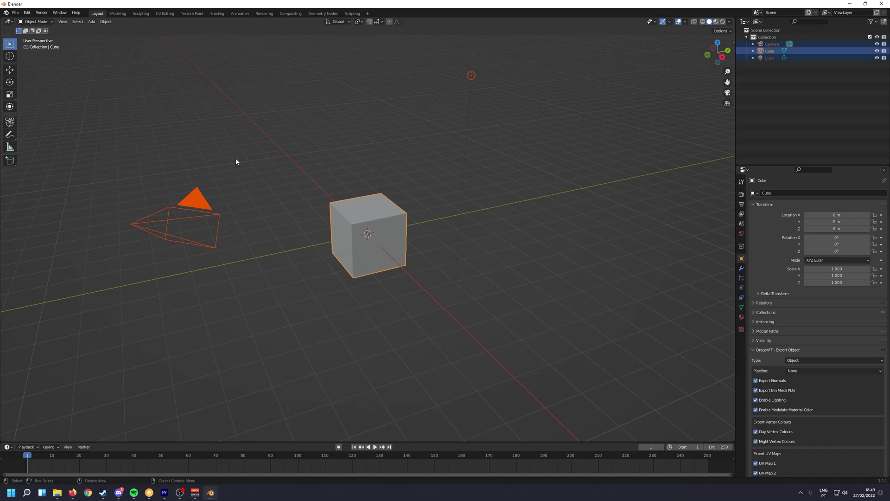
key("x")
left_click(236, 159)
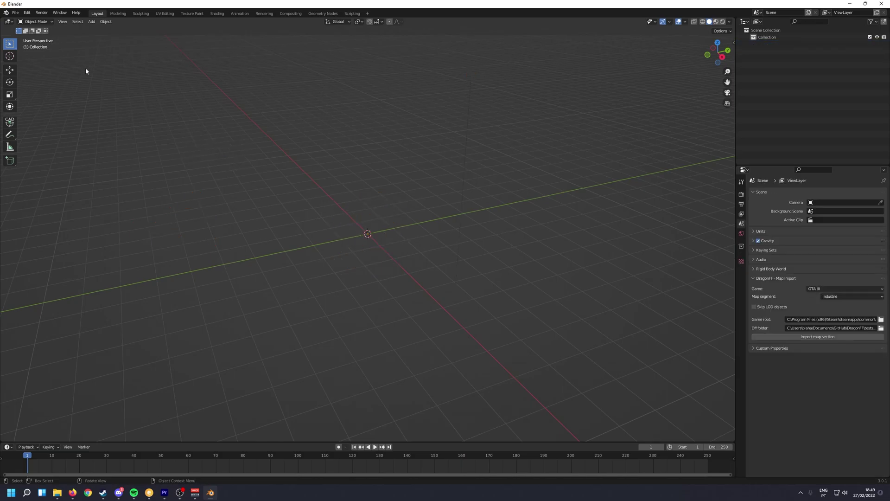
left_click(734, 42)
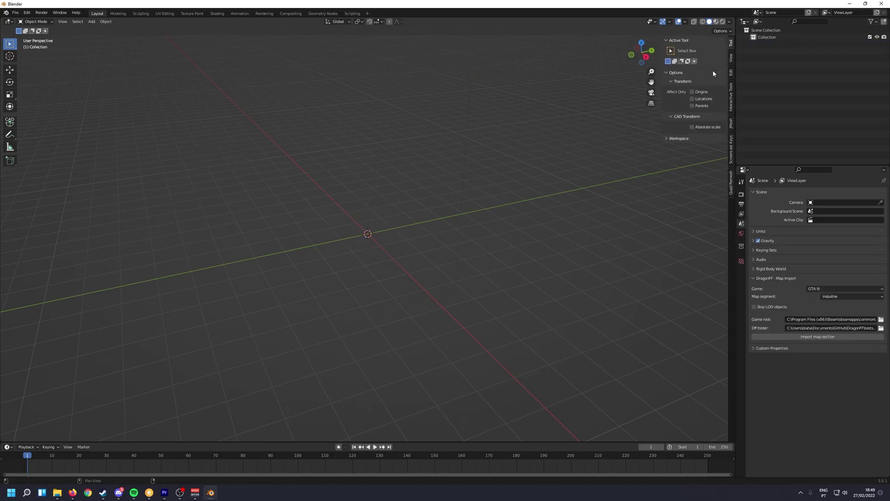
left_click(732, 157)
Step: Import vmaff2.dff from the tutorial folder with DragonFF and switch to Material Preview shading
key("n")
left_click(15, 12)
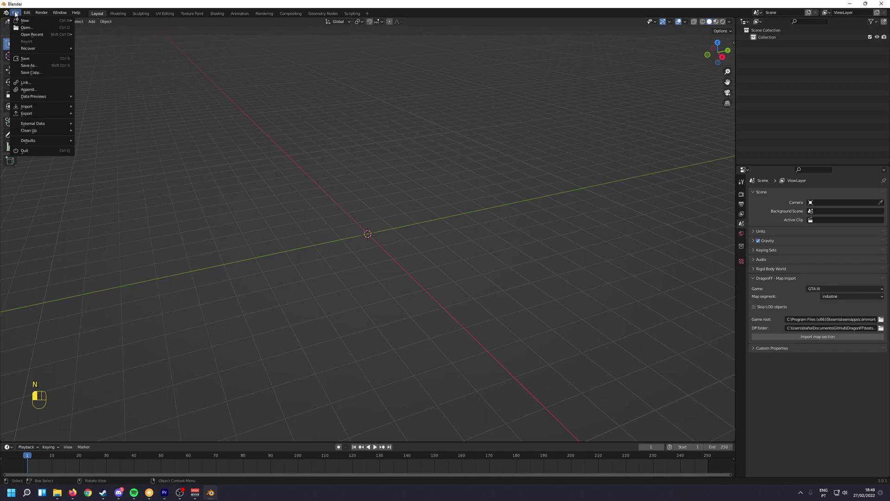
mouse_move(49, 109)
left_click(135, 189)
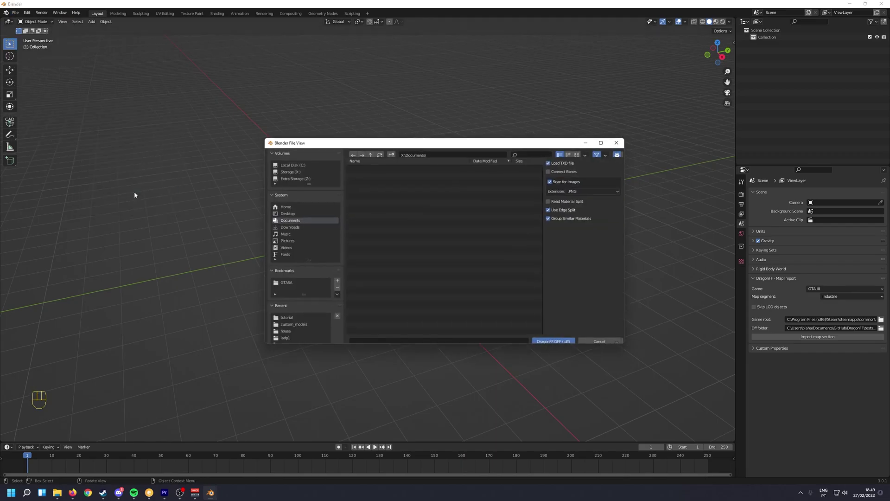
left_click(286, 320)
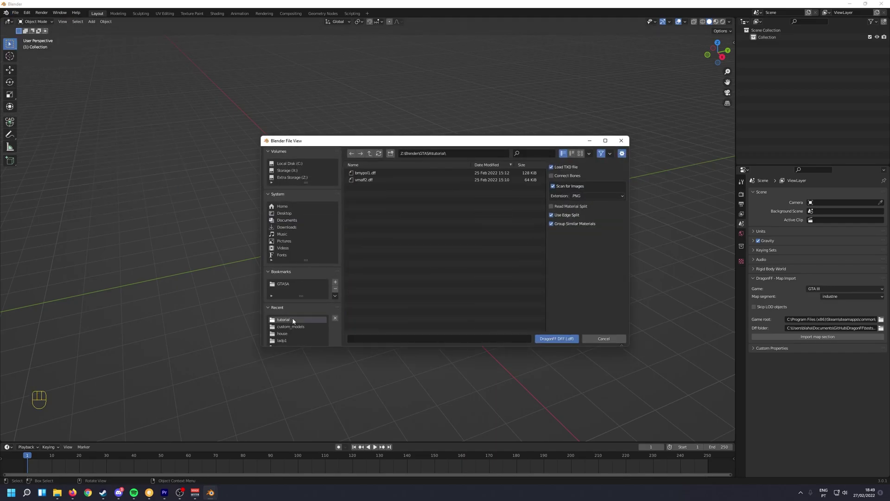
left_click(379, 178)
left_click(560, 339)
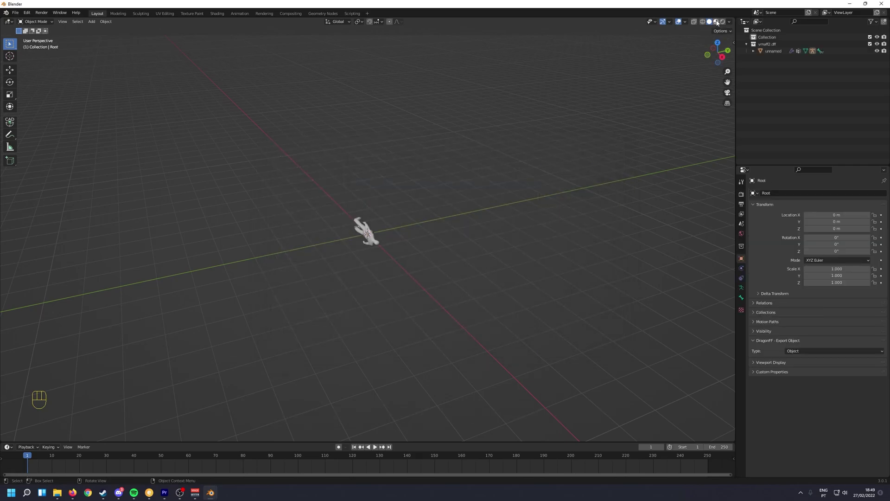
key("z")
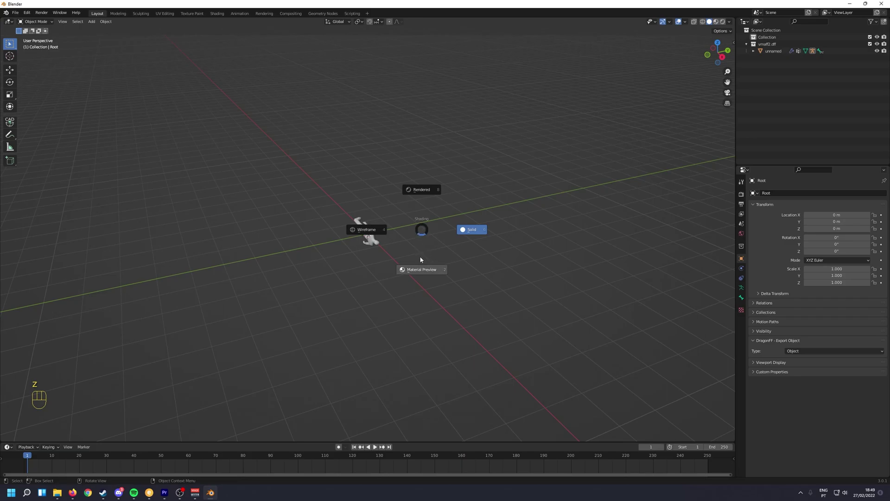
left_click(715, 23)
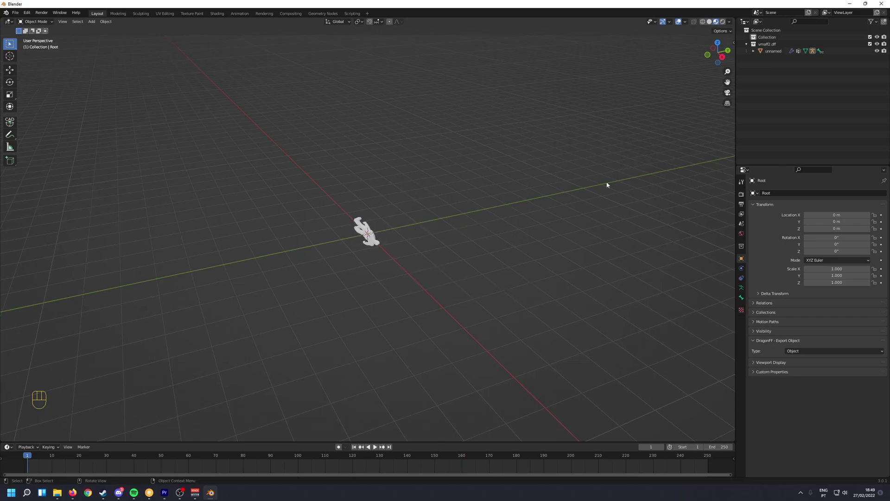
Step: Rotate the vmaff2 character -90° to stand it up, then 180° about Z to face front
middle_click_drag(402, 235, 299, 230)
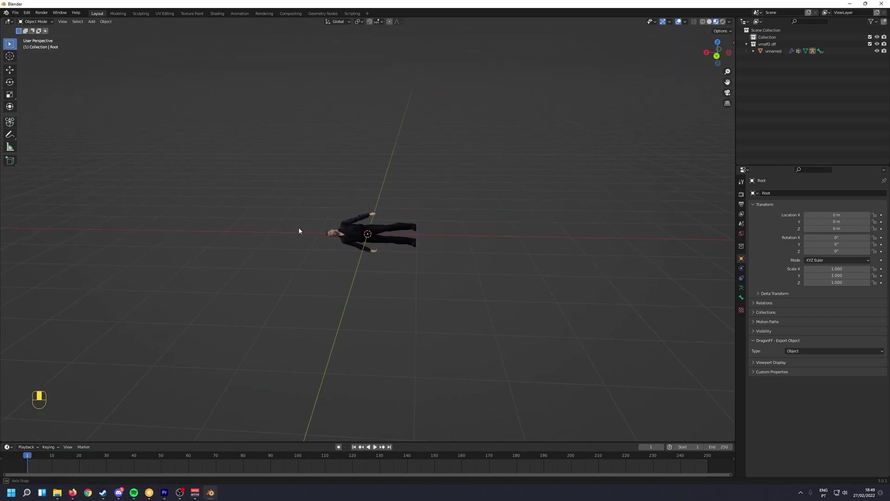
key("KP_1")
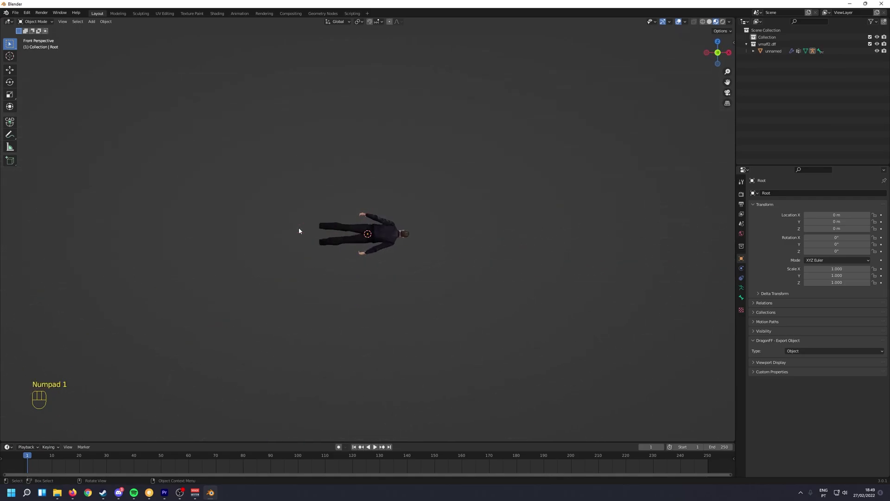
left_click(389, 237)
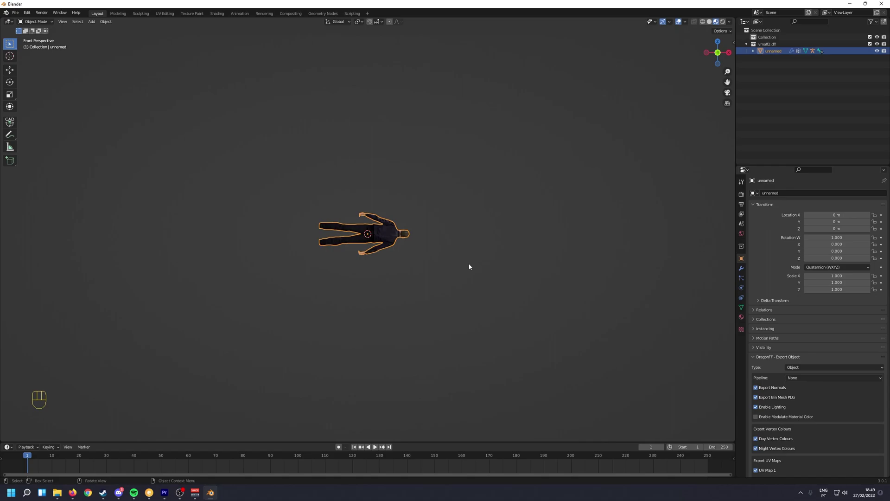
key("r")
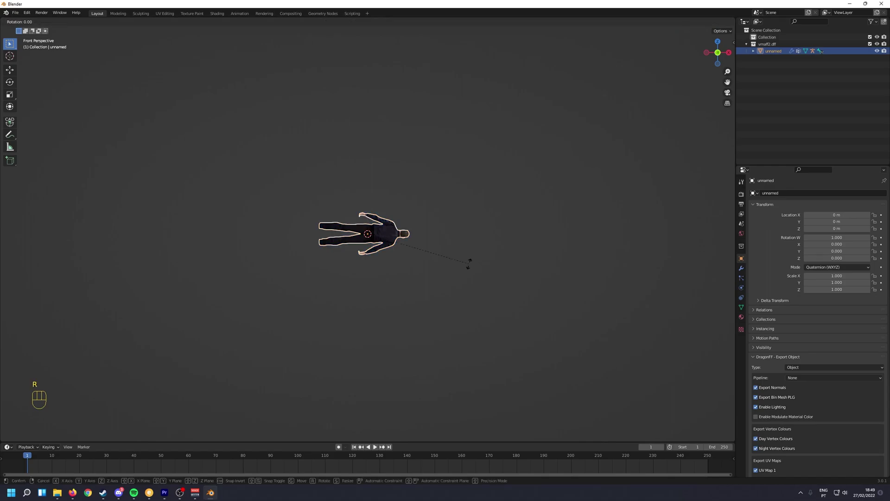
type("90")
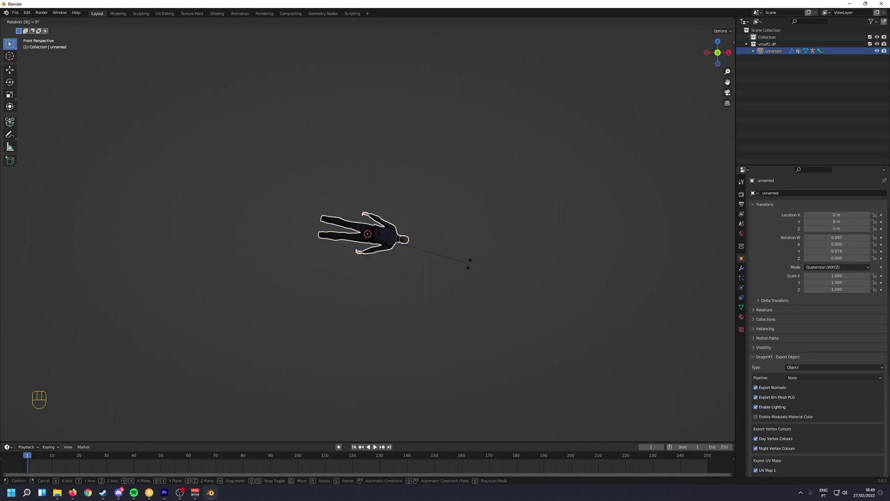
key("minus")
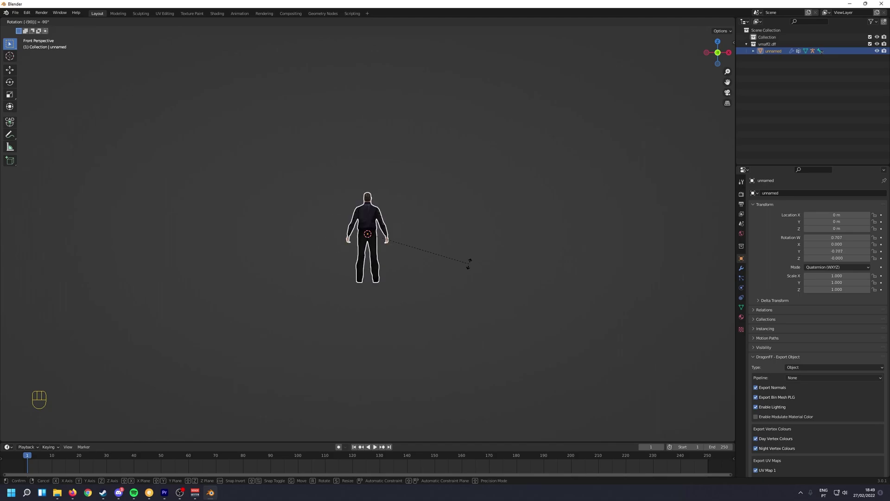
key("Return")
type("rz180")
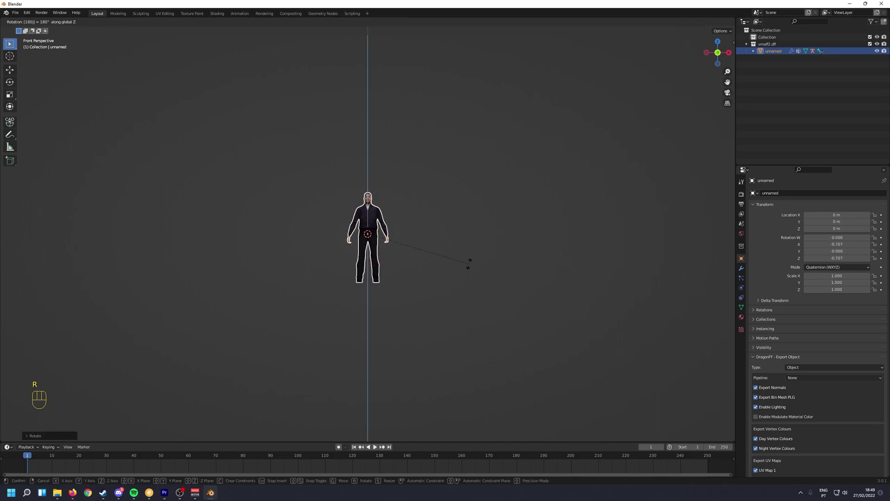
left_click(468, 264)
Step: Move the character left to X = 2.0498 m, clearing the origin
middle_click_drag(367, 246, 388, 234)
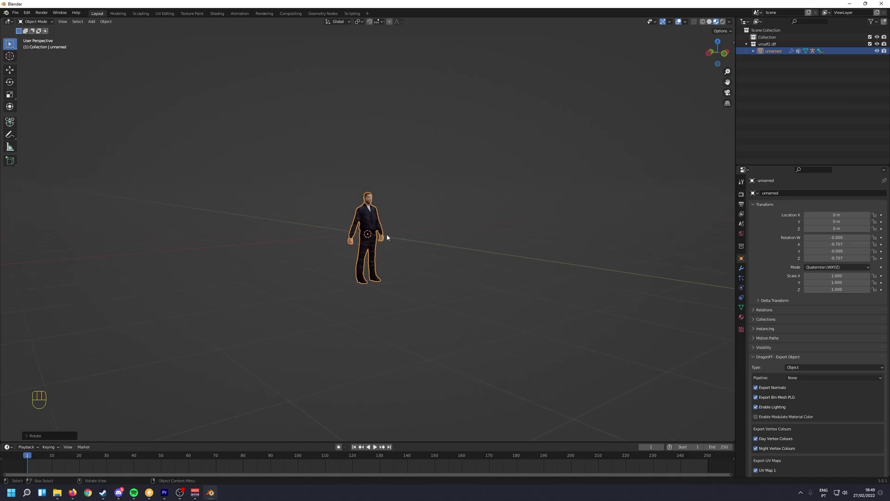
key("g")
left_click(293, 239)
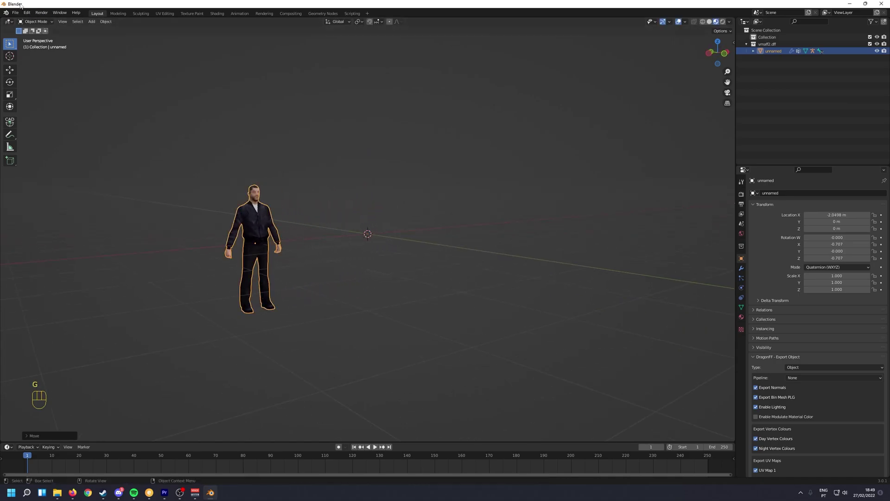
left_click(16, 13)
Step: Import bmypol1.dff with the DragonFF DFF importer
mouse_move(45, 109)
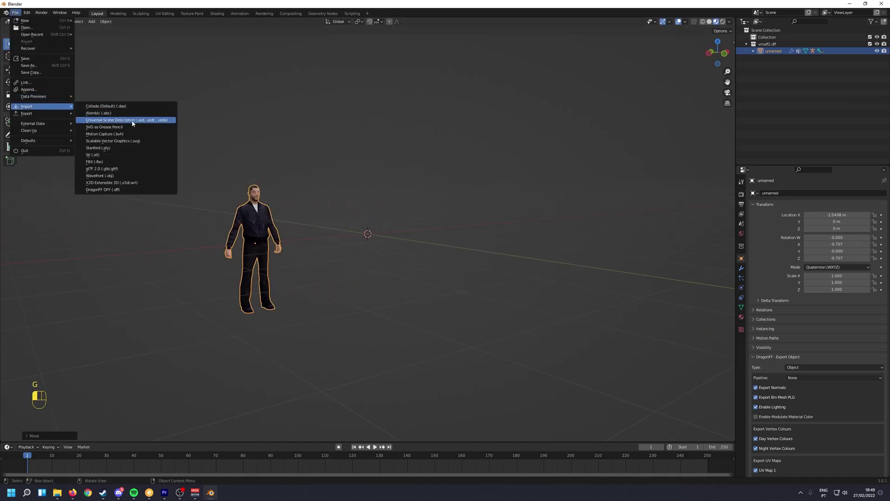
left_click(132, 186)
double_click(374, 173)
Step: Stand bmypol1 upright and rotate it 180° about Z to face front
key("KP_1")
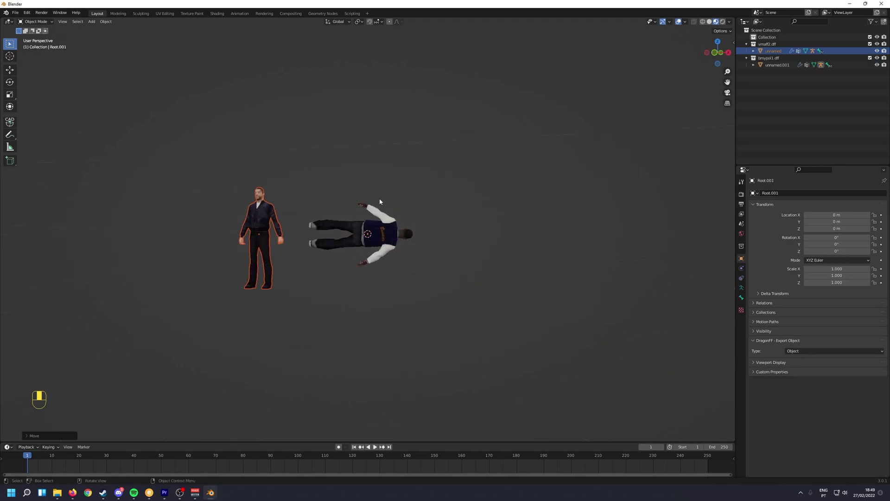
left_click(380, 211)
key("r")
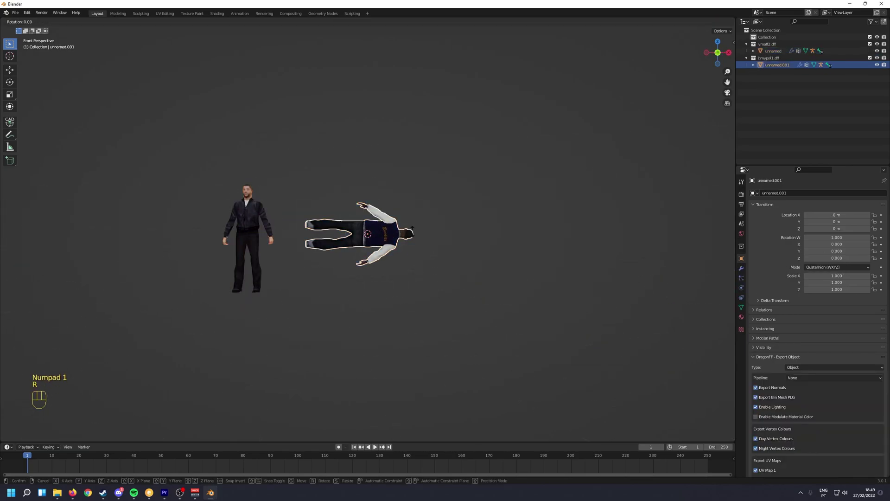
left_click(412, 230)
key("r")
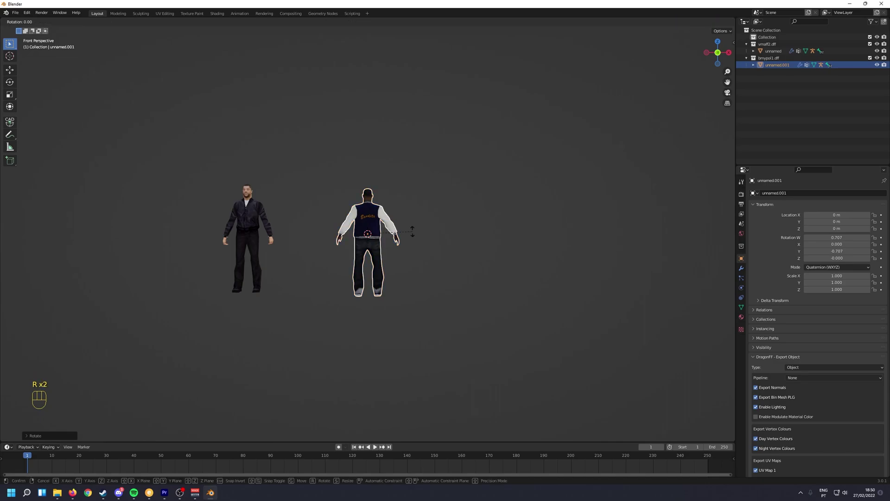
key("z")
left_click(412, 230)
middle_click_drag(357, 217, 377, 225)
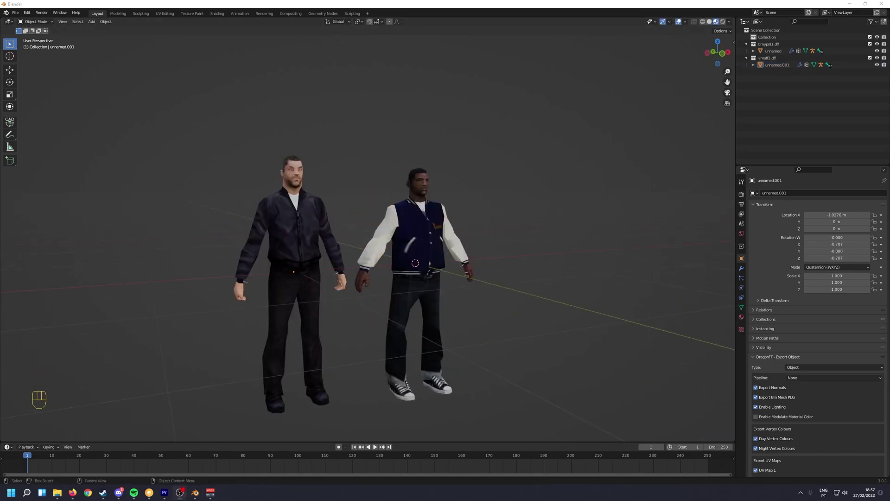
Step: In Edit Mode with face select, select the dark-jacketed character's linked head parts with L
left_click(292, 196)
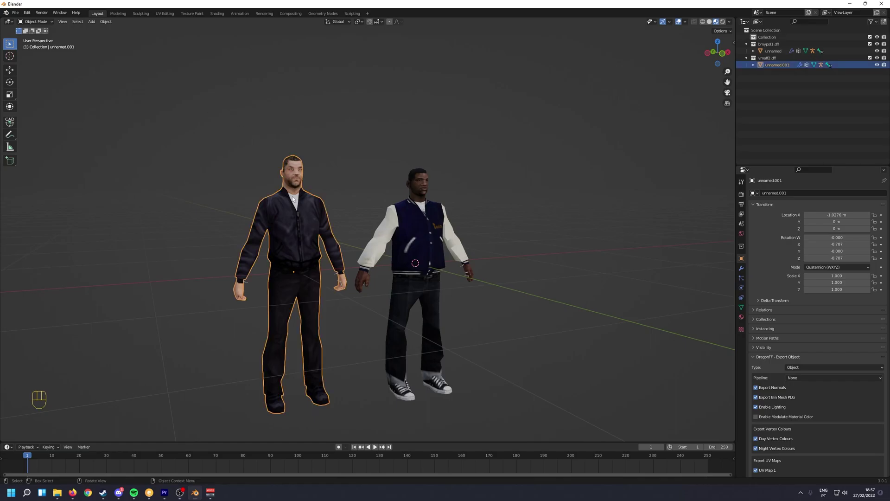
key("Tab")
scroll(324, 198, "up", 4)
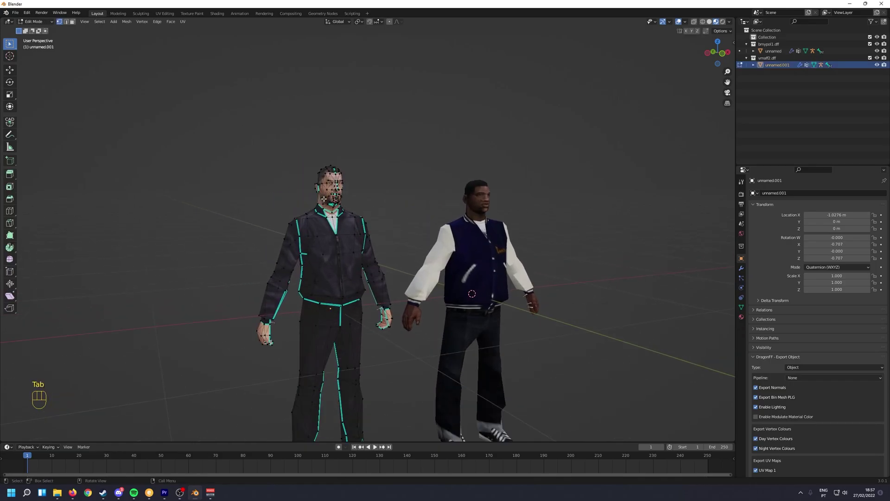
scroll(324, 198, "up", 2)
key("3")
scroll(341, 202, "up", 2)
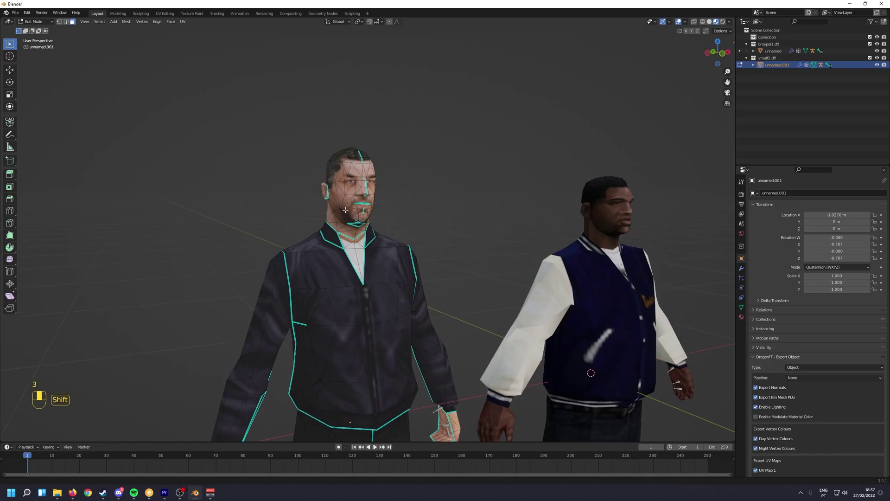
key("l")
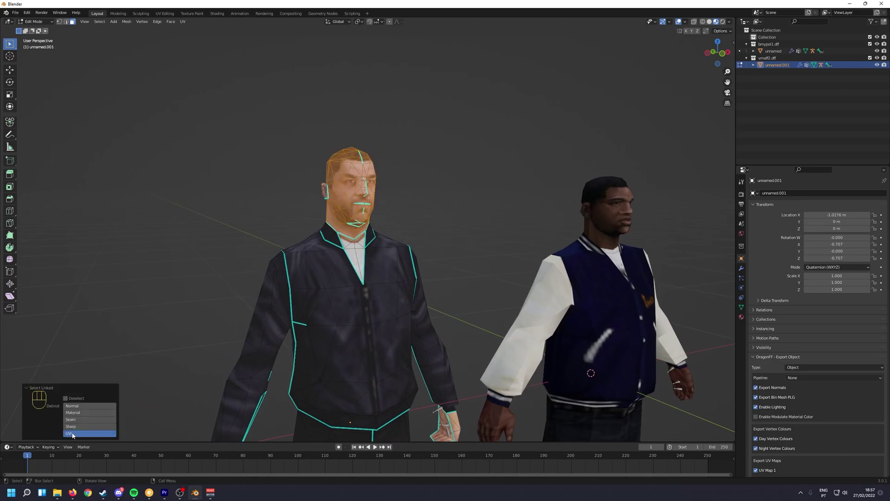
key("l")
scroll(335, 192, "down", 2)
mouse_move(348, 215)
middle_mouse_down()
mouse_move(336, 192)
mouse_move(320, 197)
mouse_move(333, 207)
middle_mouse_up()
key("l")
key("l")
scroll(333, 206, "up", 1)
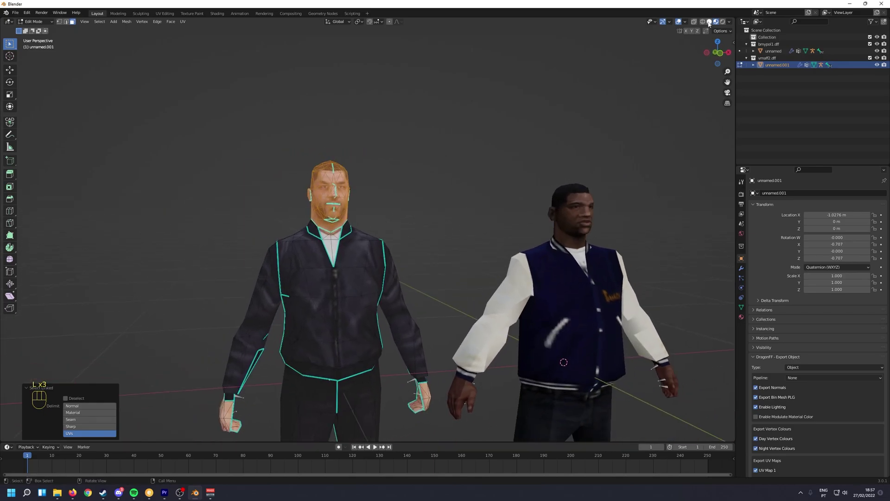
Step: In wireframe, box-select the rest of the head and separate it with P > Selection
key("z")
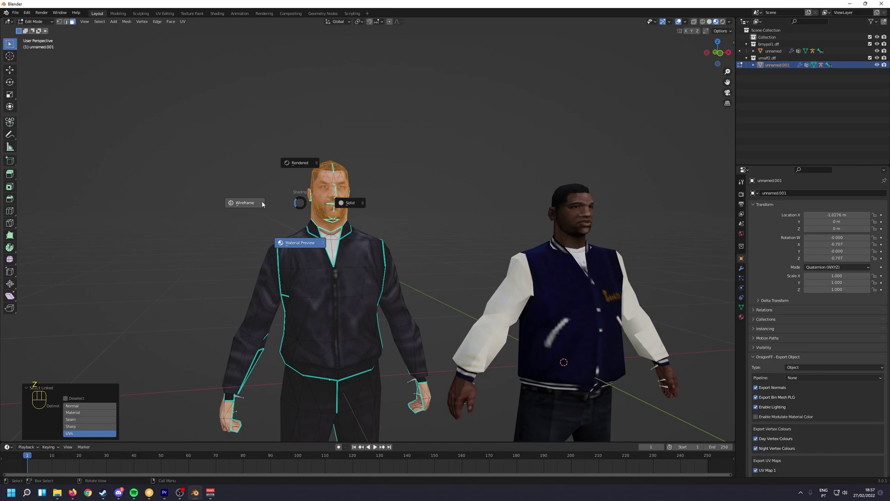
left_click(266, 203)
middle_click_drag(290, 191, 478, 91)
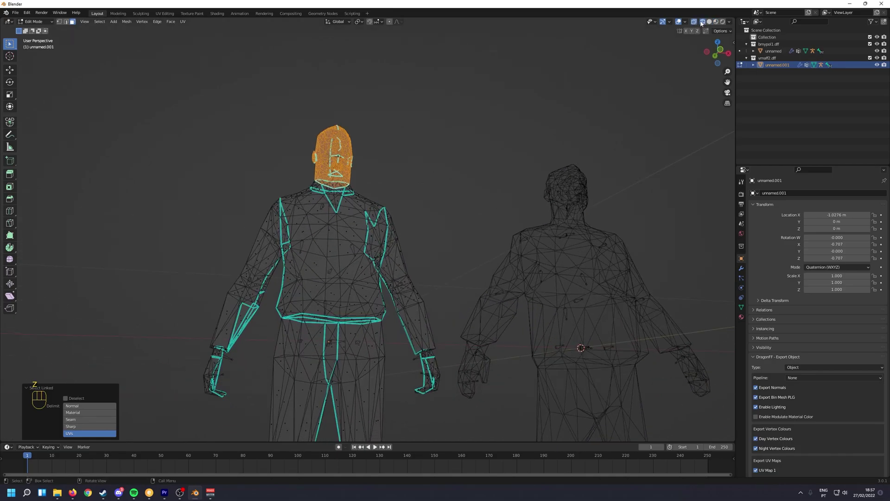
left_click_drag(280, 100, 384, 167, "shift")
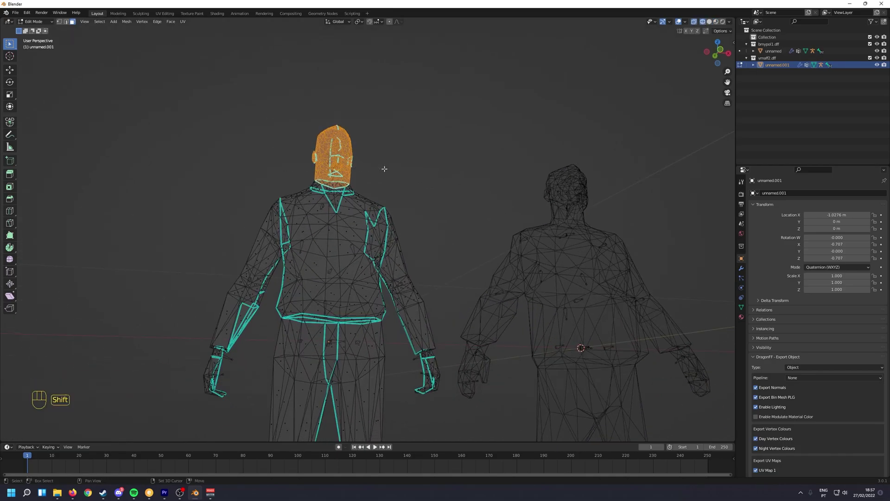
middle_click_drag(383, 167, 373, 187)
key("p")
left_click(367, 185)
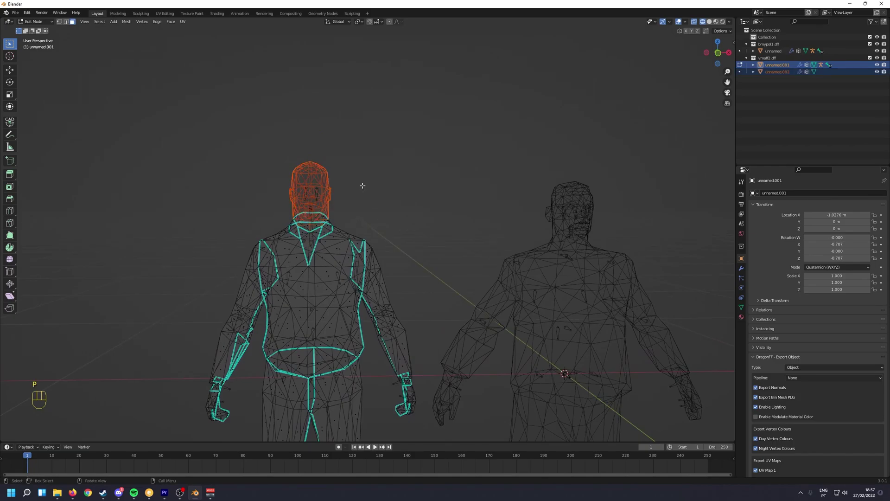
Step: Back in Object Mode, move the detached head along X beside the second character
key("Tab")
left_click(325, 209)
key("g")
key("x")
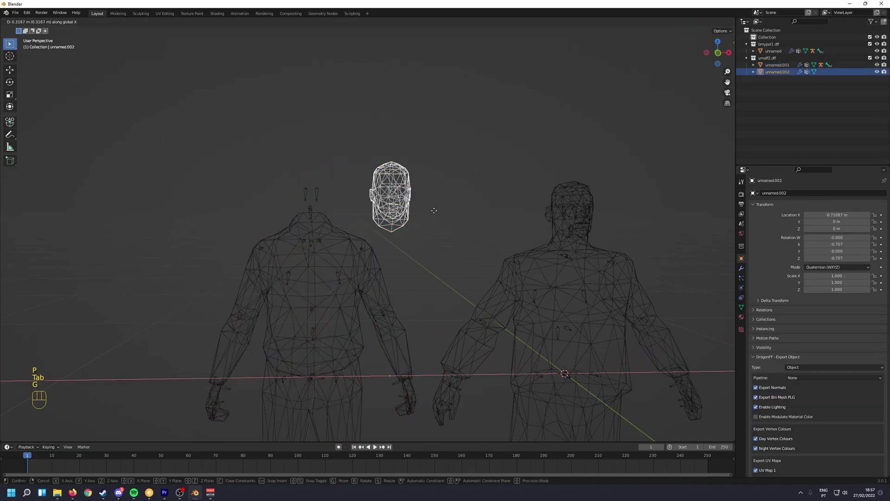
left_click(529, 206)
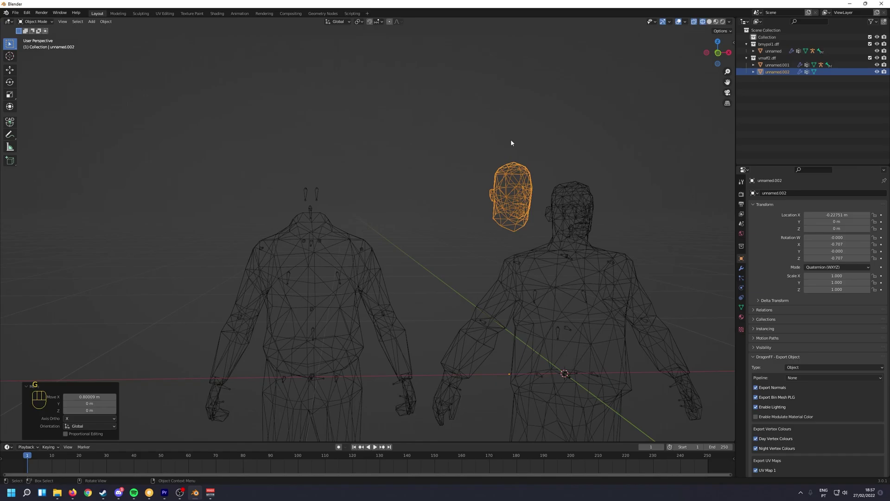
Step: In Material Preview, delete the first character's armature and headless body (unnamed.001)
key("z")
left_click(512, 180)
middle_click_drag(319, 266, 290, 154)
left_click(298, 152)
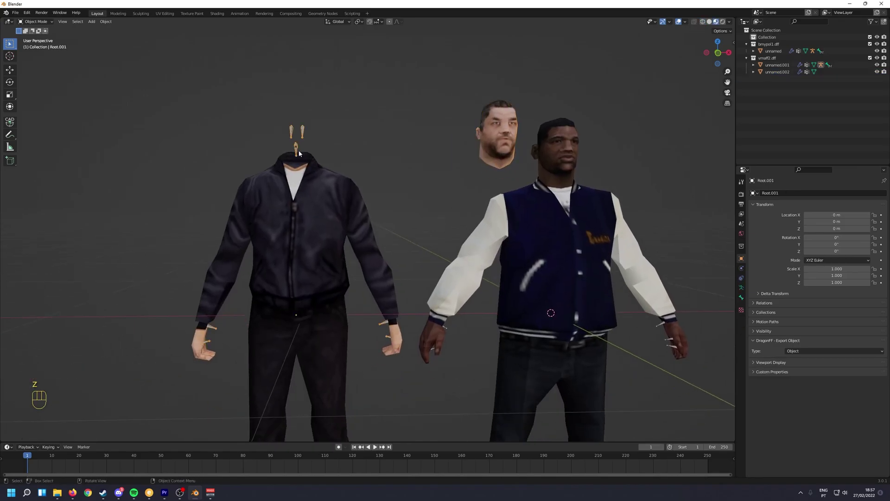
key("x")
left_click(297, 152)
left_click(304, 197)
key("x")
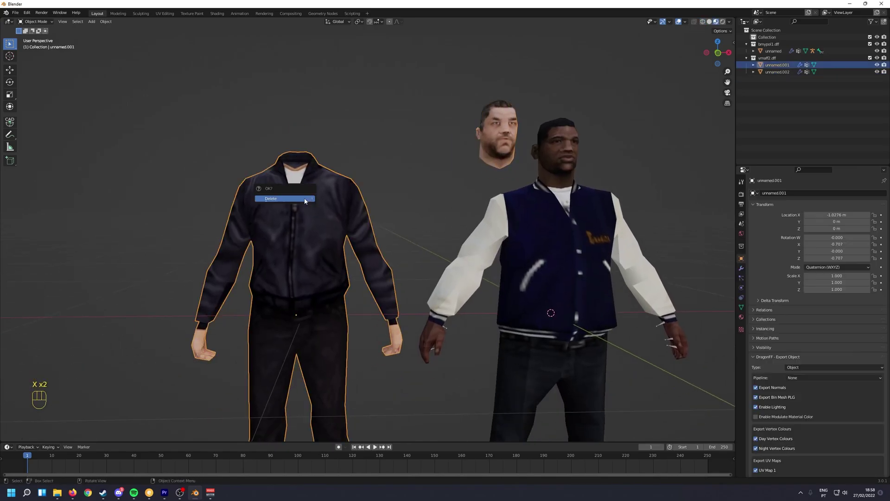
left_click(301, 200)
Step: Switch to front orthographic view and select the floating head
middle_click_drag(385, 207, 269, 194)
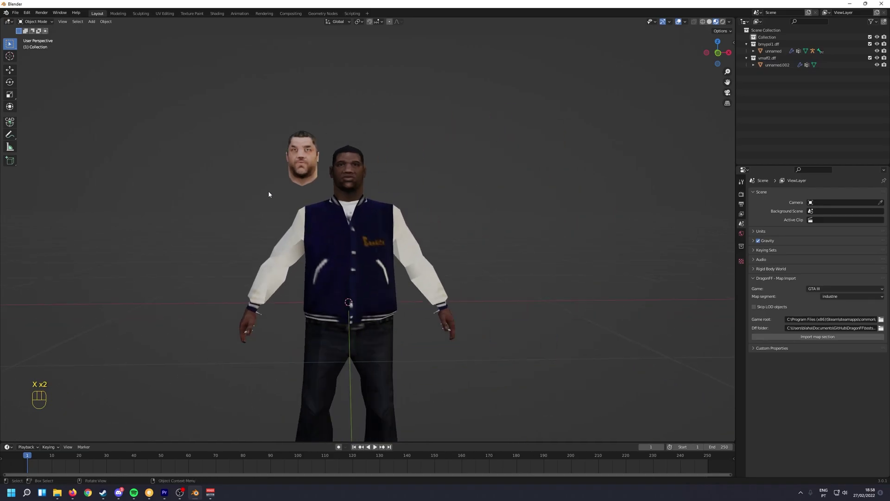
key("KP_1")
key("KP_5")
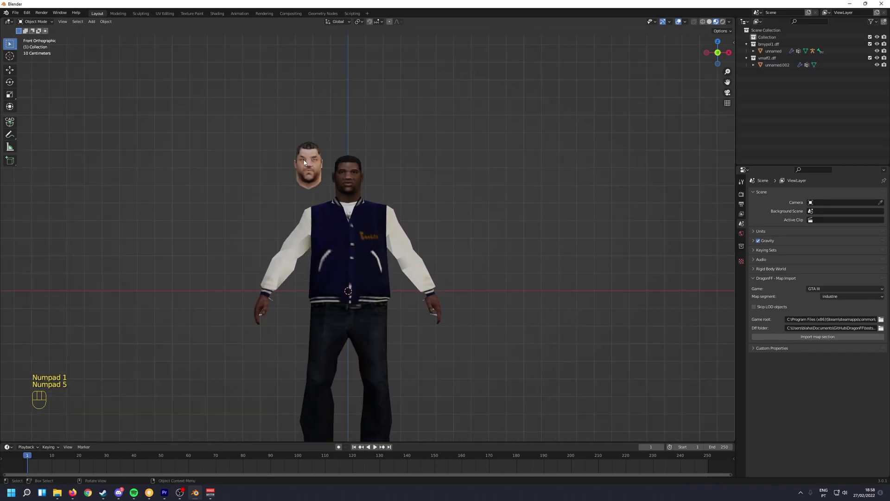
left_click(304, 162)
Step: Move the head along X and Z to sit at neck height (Z 0.069224 m)
key("g")
key("x")
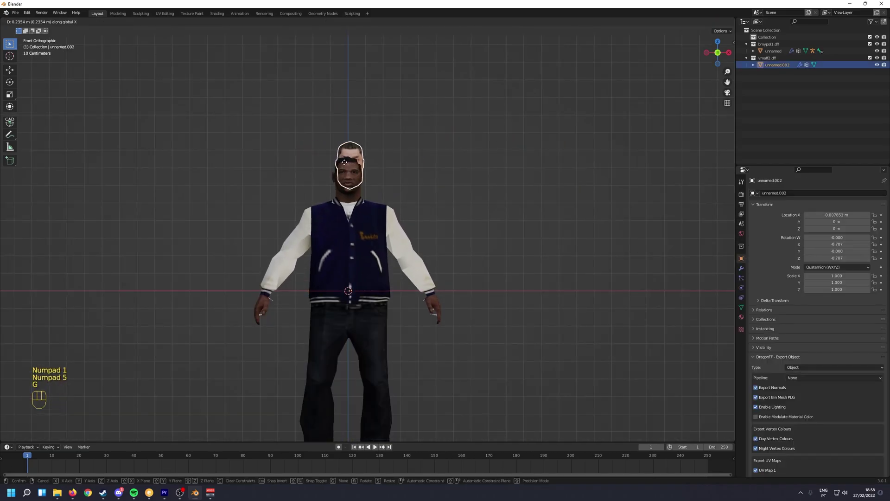
left_click(344, 162)
key("g")
key("z")
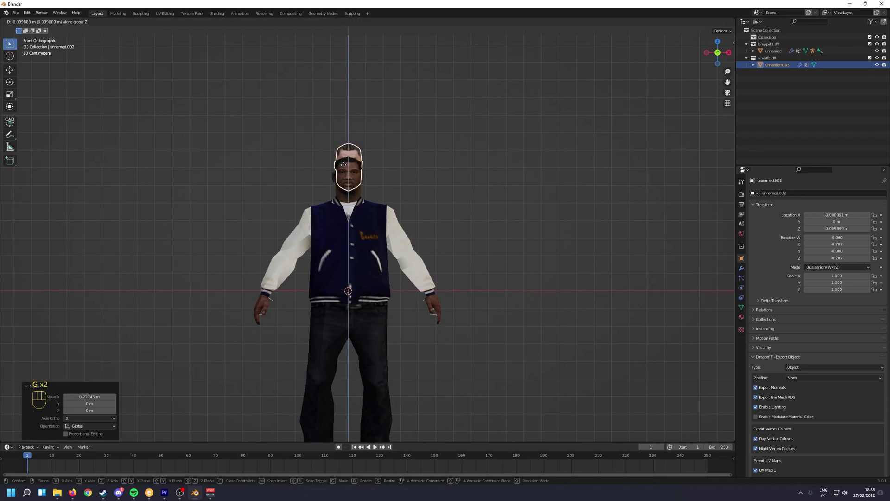
left_click(342, 174)
Step: From the side, slide the head along Y to −0.04549, then fine-tune X from the front
key("KP_3")
key("g")
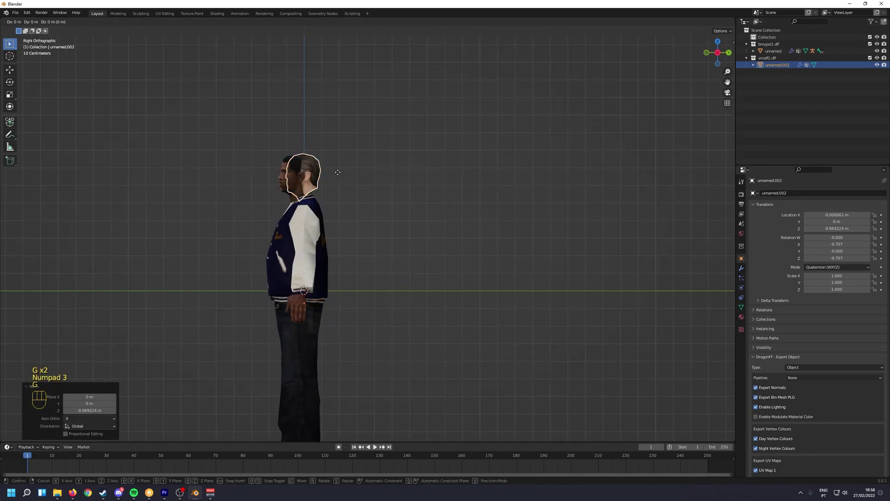
middle_click(335, 172)
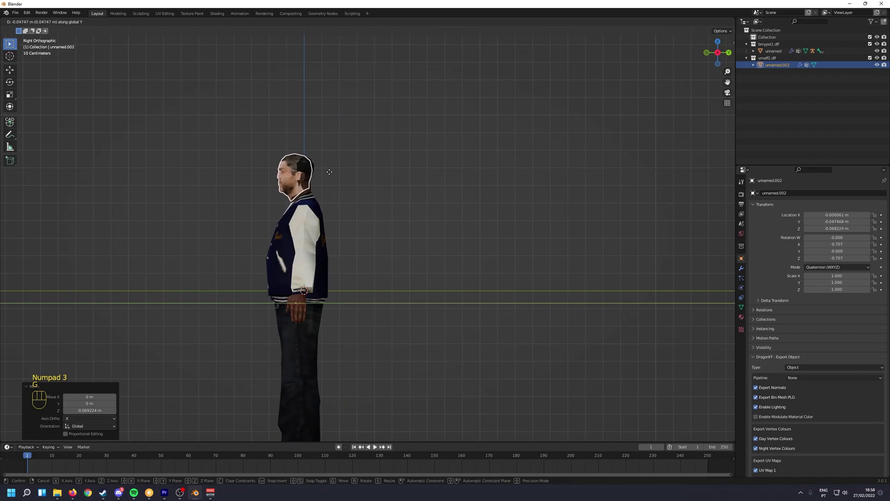
left_click(330, 174)
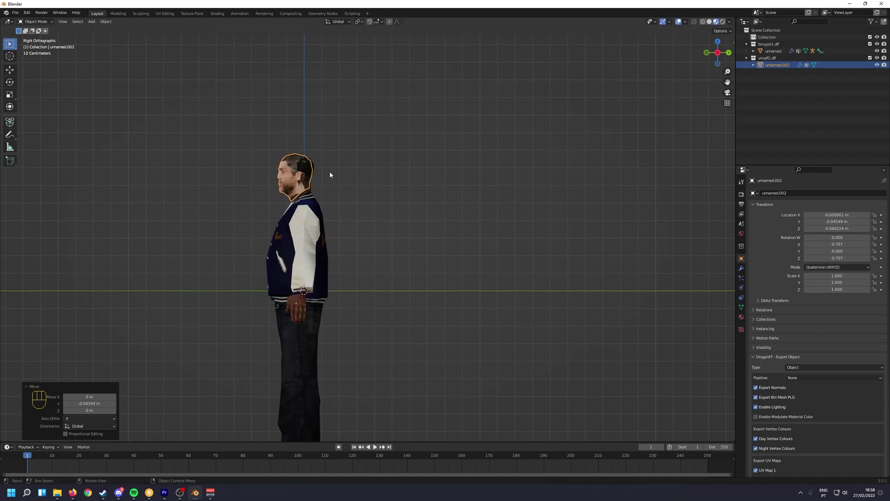
key("KP_1")
scroll(331, 174, "up", 4)
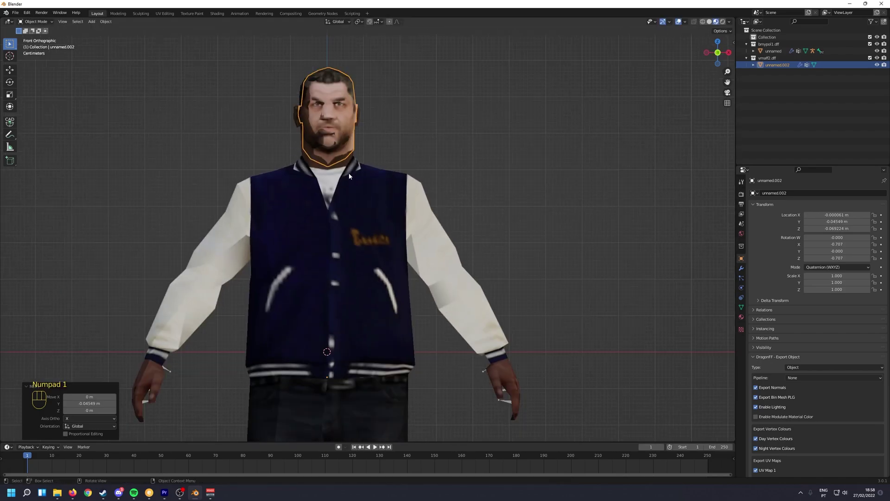
key("g")
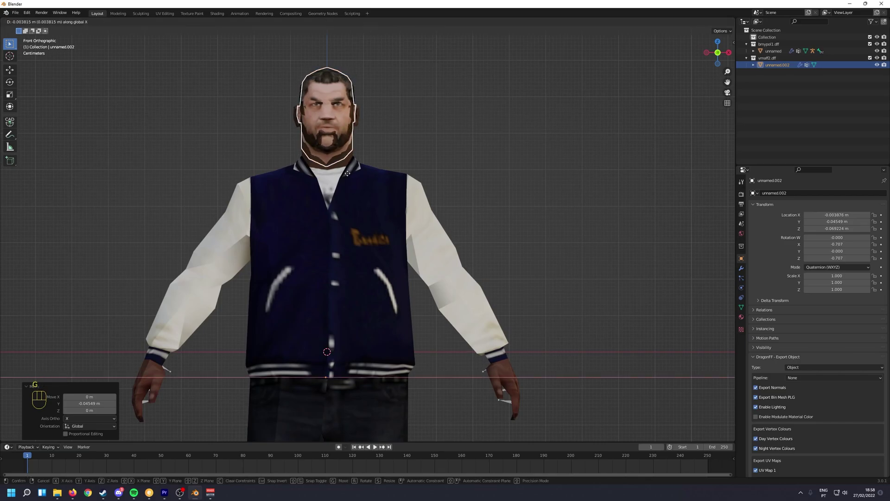
left_click(347, 173)
middle_click_drag(347, 173, 371, 162)
Step: Hide the bearded head, put the body mesh in Edit Mode, and turn off sharp-edge display
left_click(877, 65)
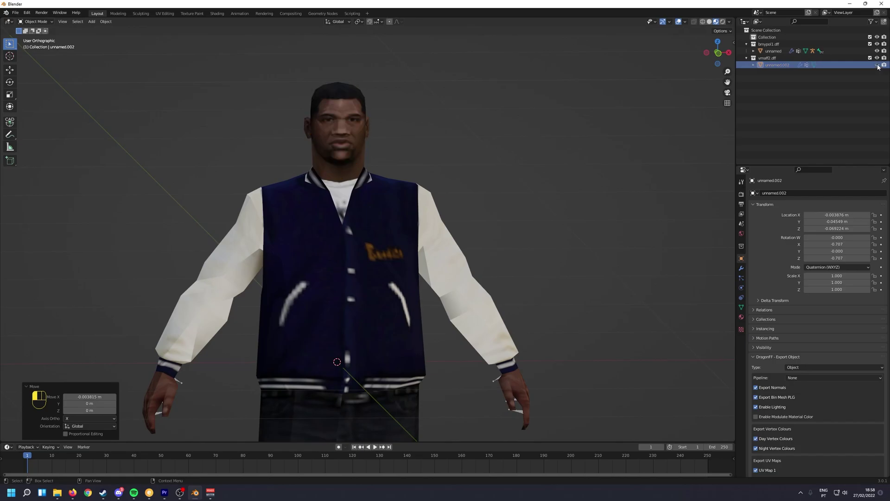
left_click(351, 143)
key("Tab")
middle_click_drag(354, 152, 375, 185, "shift")
left_click(688, 26)
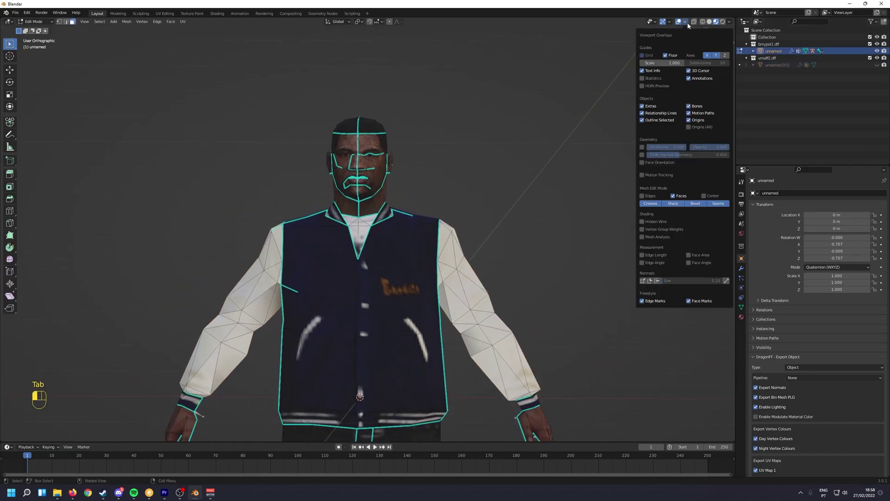
left_click(678, 207)
middle_click_drag(370, 175, 413, 179)
Step: Select all of the original head's faces in wireframe view and delete them
key("l")
key("l")
key("l")
key("l")
key("l")
key("l")
key("l")
key("l")
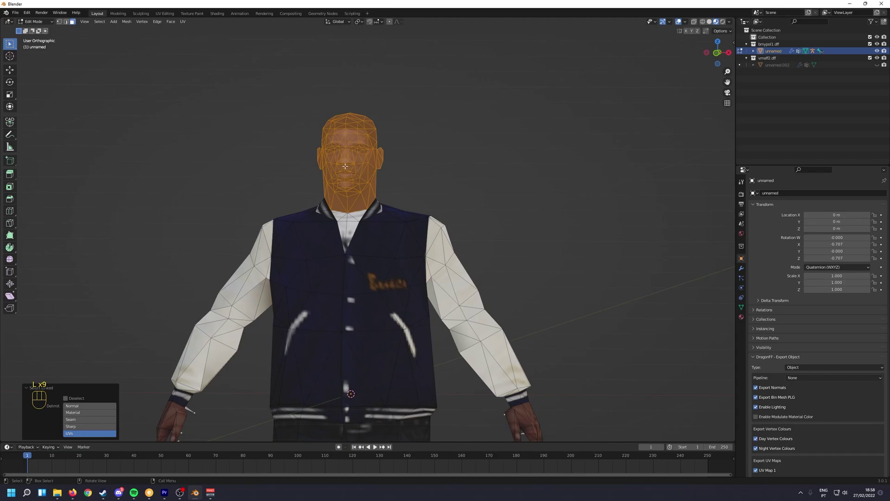
key("z")
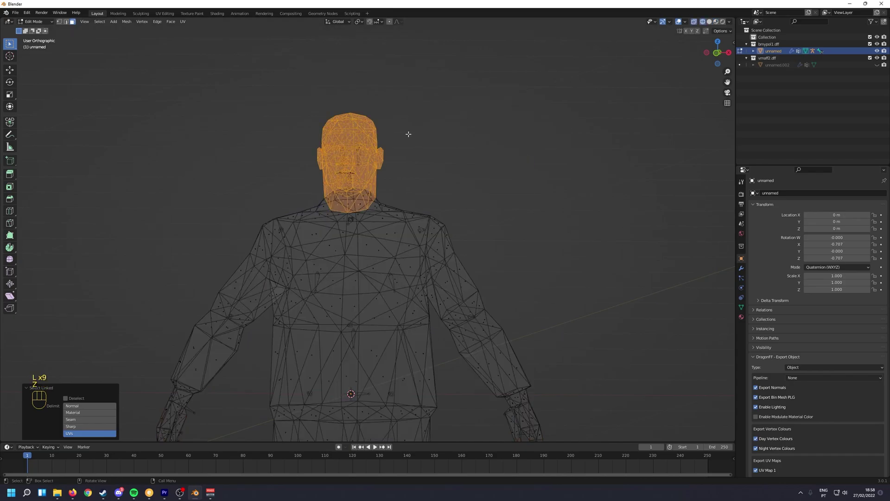
mouse_move(407, 133)
middle_mouse_down()
mouse_move(403, 116)
mouse_move(301, 74)
middle_mouse_up()
left_click_drag(301, 63, 441, 150, "shift")
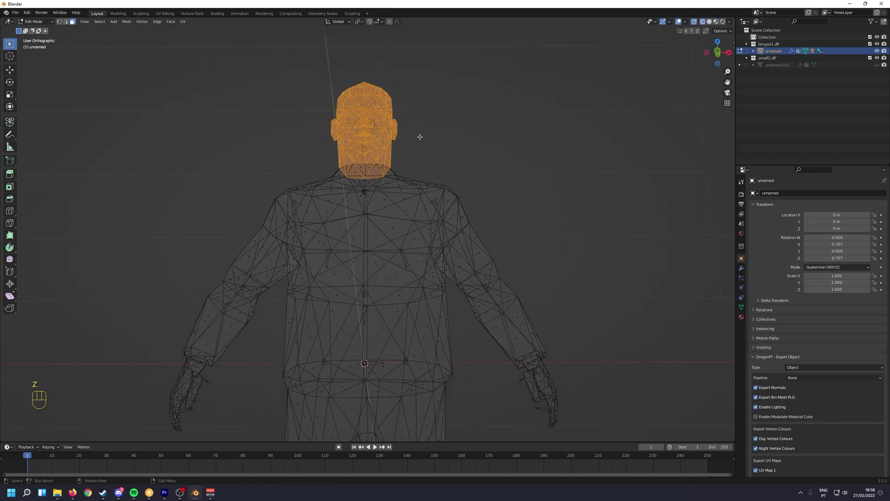
middle_click_drag(419, 137, 408, 149)
left_click_drag(291, 94, 424, 177, "shift")
key("x")
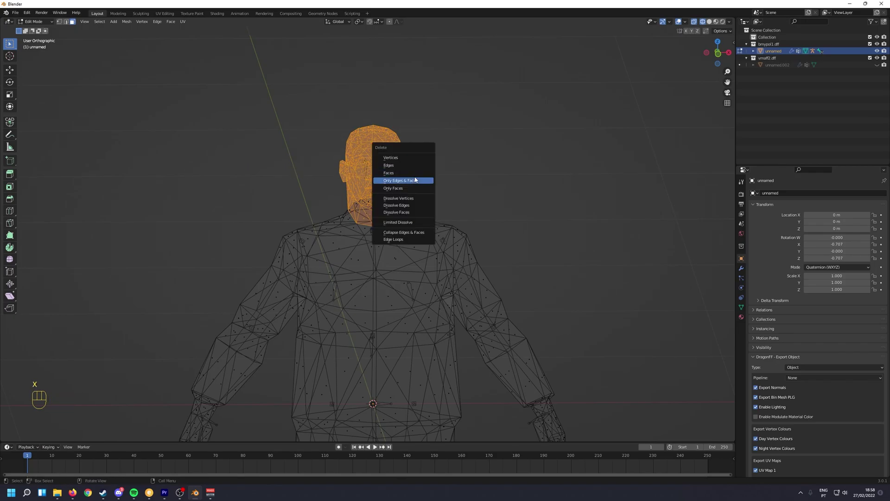
left_click(406, 173)
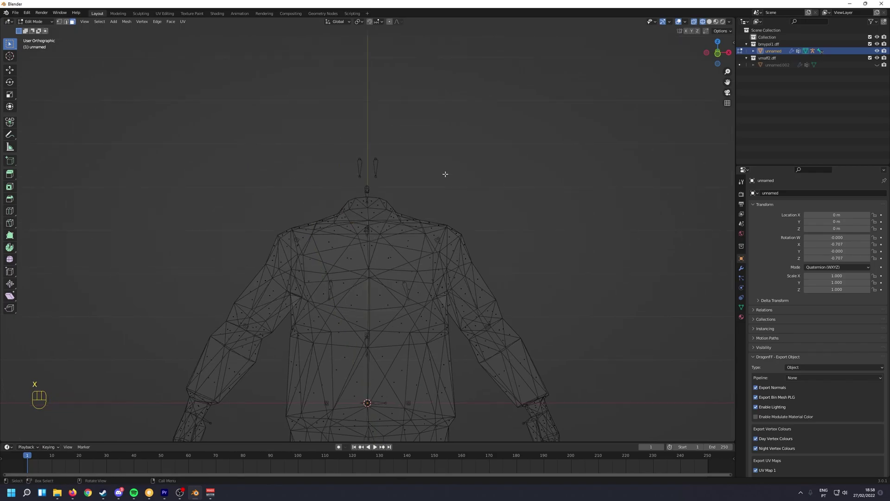
left_click(709, 22)
Step: Unhide the bearded head and join it to the body with Ctrl+J, body active
left_click(716, 21)
key("Tab")
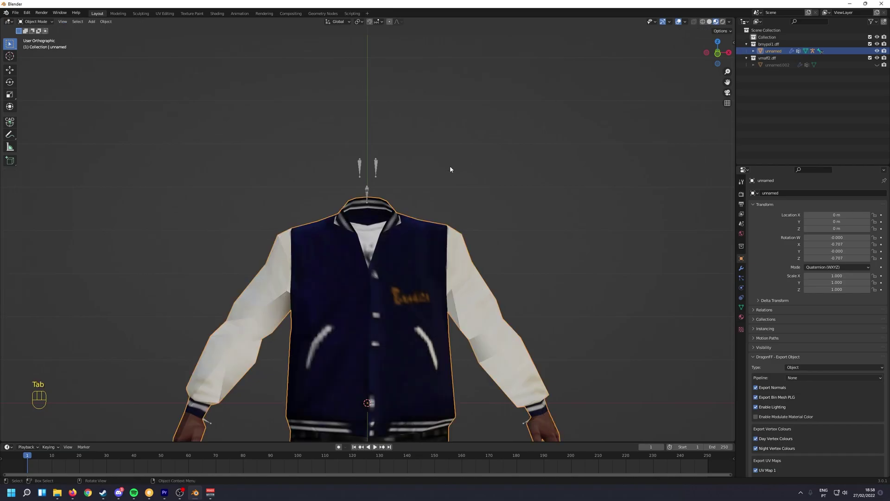
left_click(876, 65)
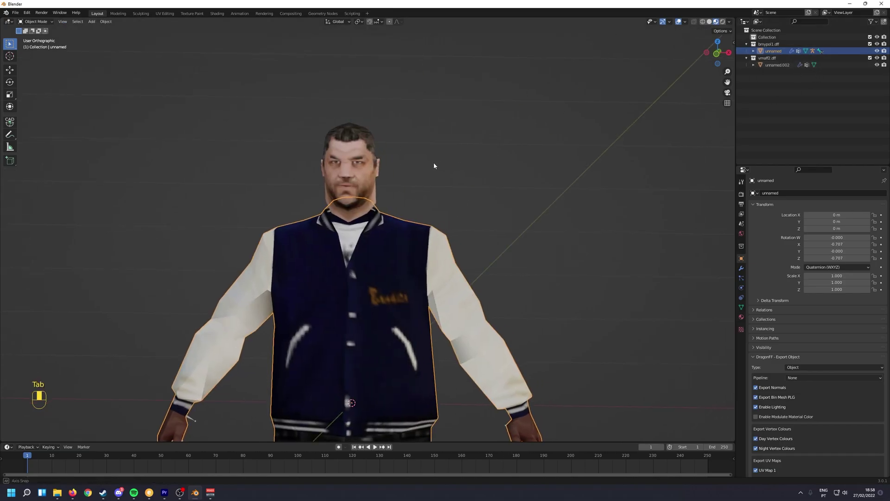
middle_click_drag(434, 166, 381, 154)
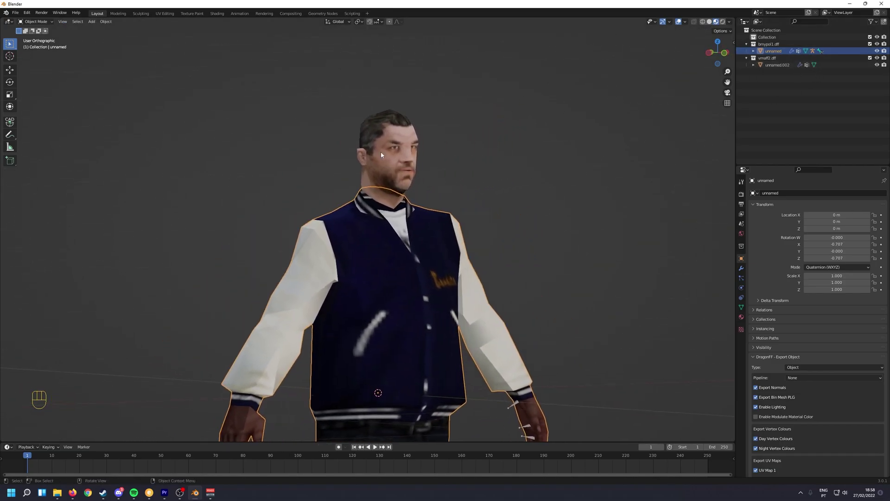
left_click(381, 155)
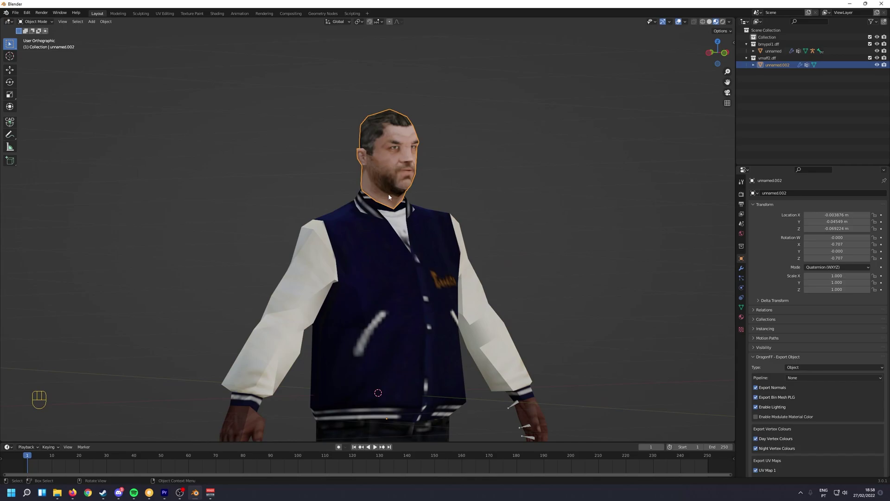
left_click(413, 257, "shift")
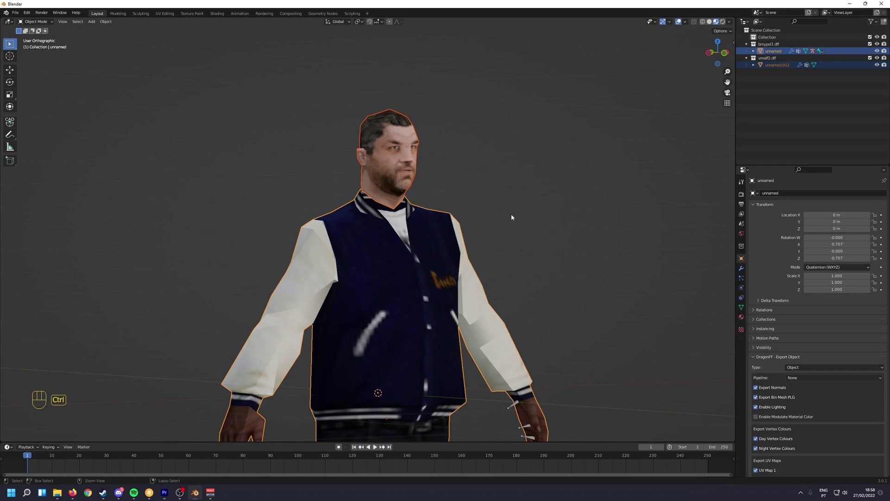
key("ctrl+j")
Step: Inspect the joined character from front and side, then enter Edit Mode
middle_click_drag(512, 217, 466, 216)
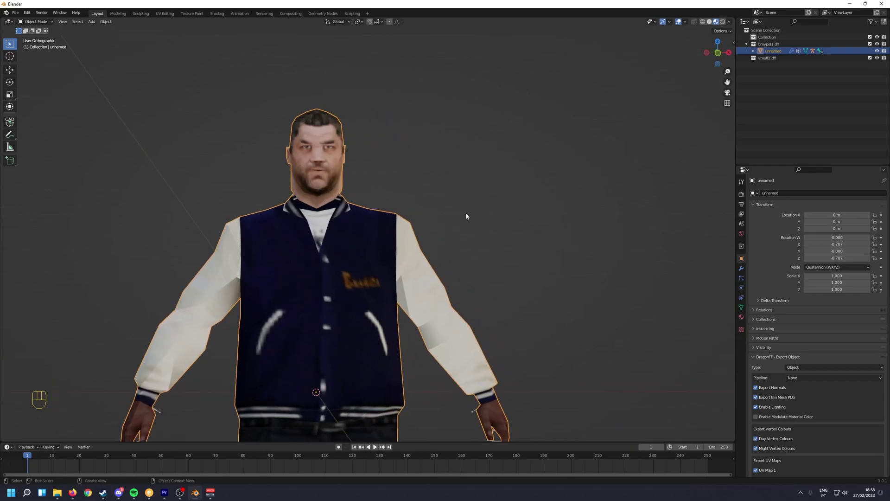
middle_click_drag(388, 215, 405, 305)
scroll(382, 216, "up", 6)
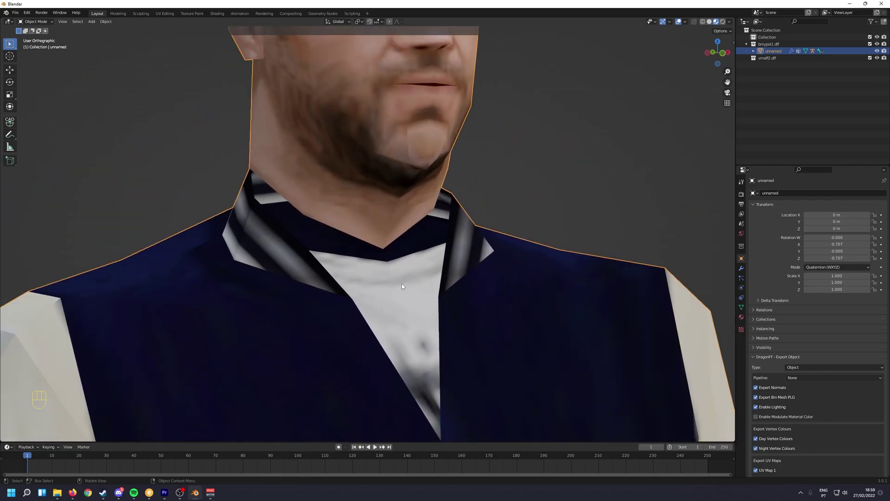
scroll(401, 286, "down", 6)
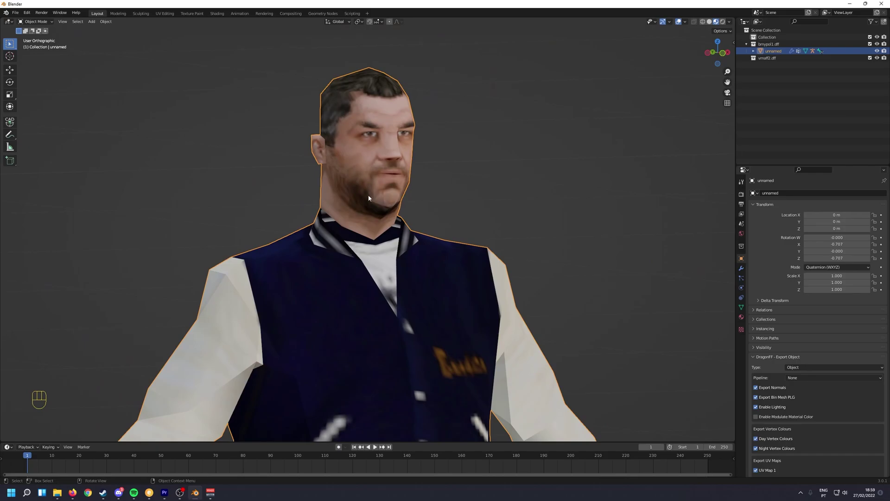
key("Tab")
Step: Bridge the neck and collar edge loops using Bridge Edge Loops with Merge enabled
key("2")
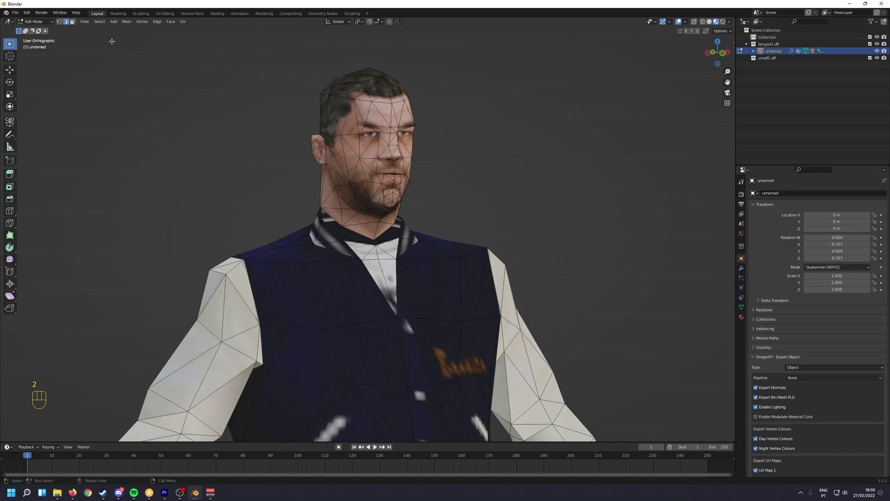
left_click(364, 245, "alt")
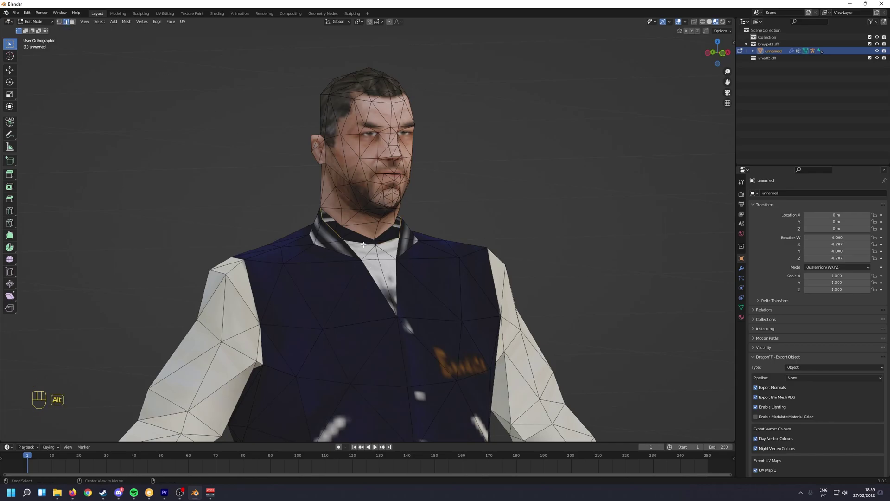
left_click(361, 234, "alt+shift")
key("F3")
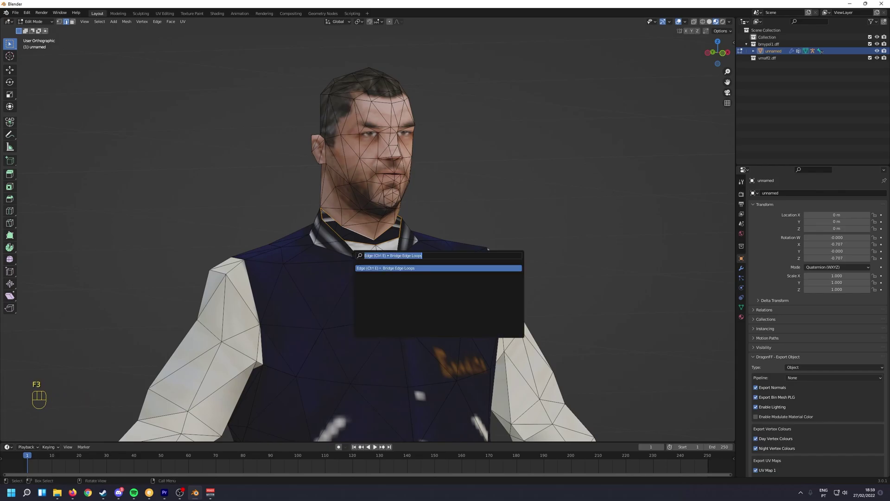
type("brid")
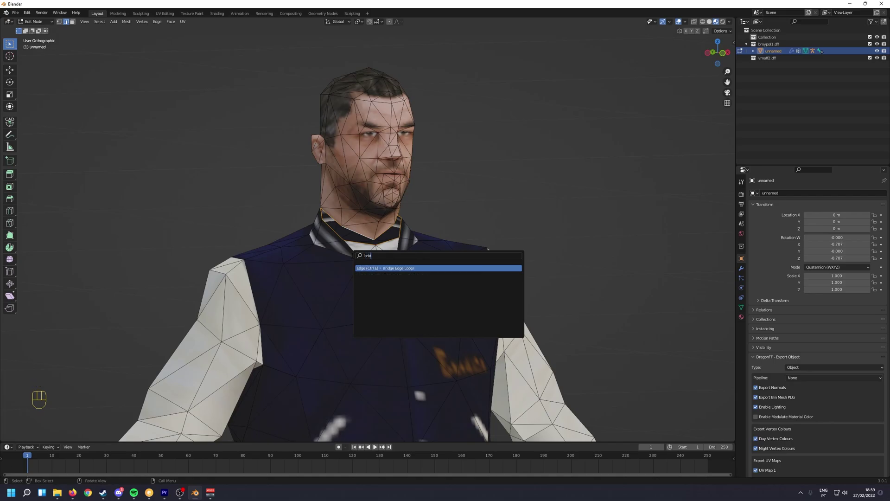
key("Return")
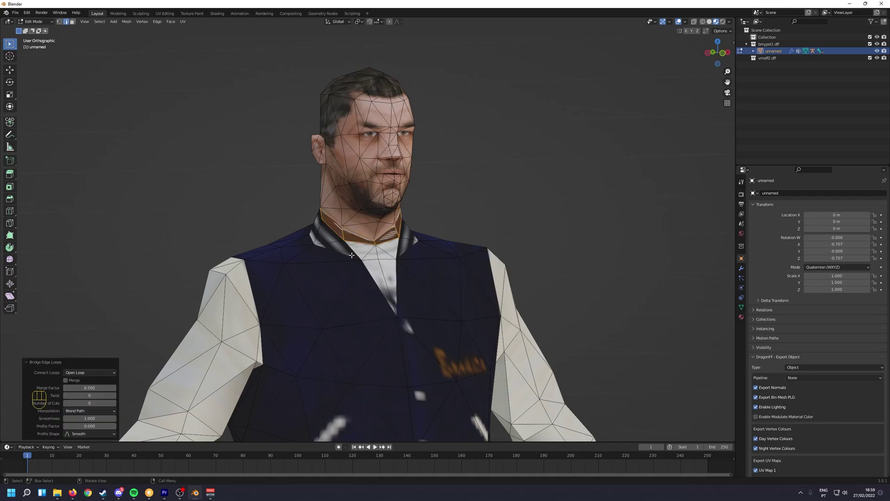
left_click(66, 380)
mouse_move(344, 266)
middle_mouse_down()
mouse_move(327, 263)
mouse_move(419, 264)
mouse_move(330, 268)
middle_mouse_up()
scroll(278, 292, "down", 1)
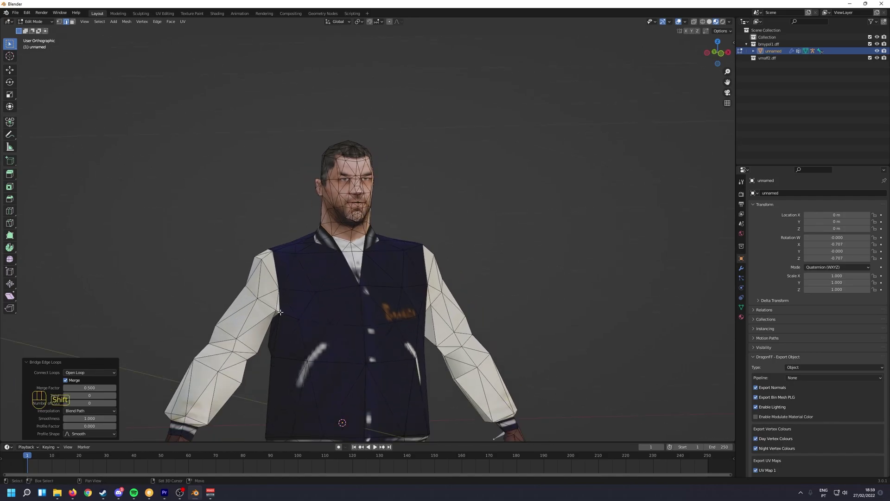
middle_click_drag(257, 298, 273, 357, "shift")
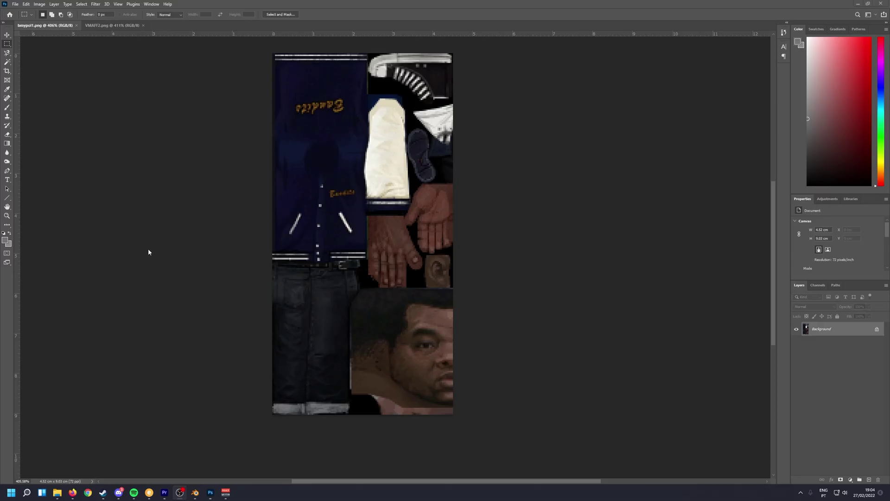
Step: Copy the hands area from the VMAFF2.png texture
left_click(101, 26)
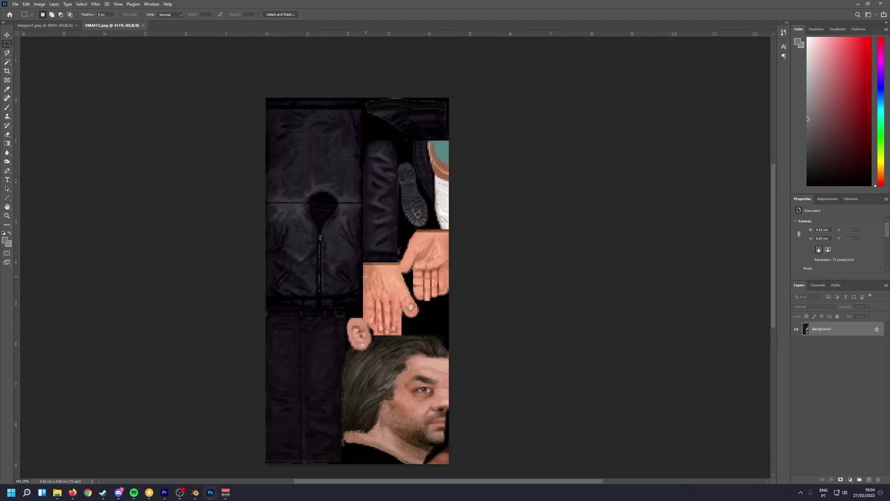
left_click(44, 26)
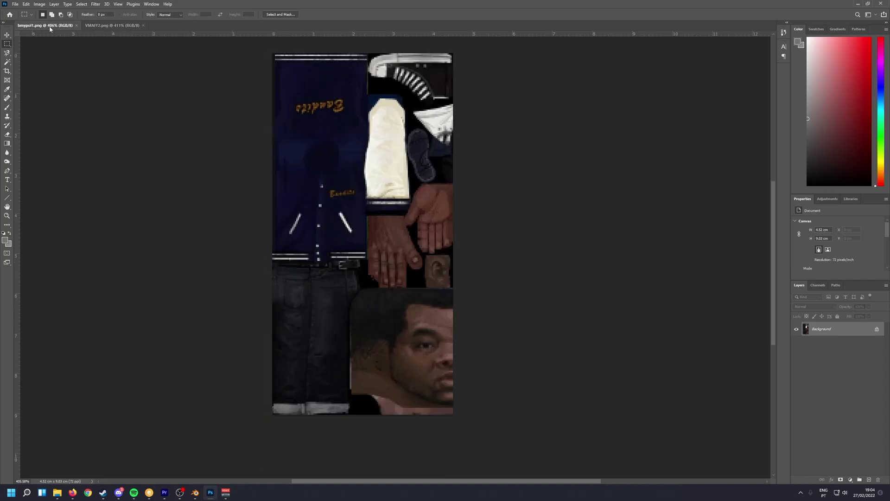
left_click(127, 26)
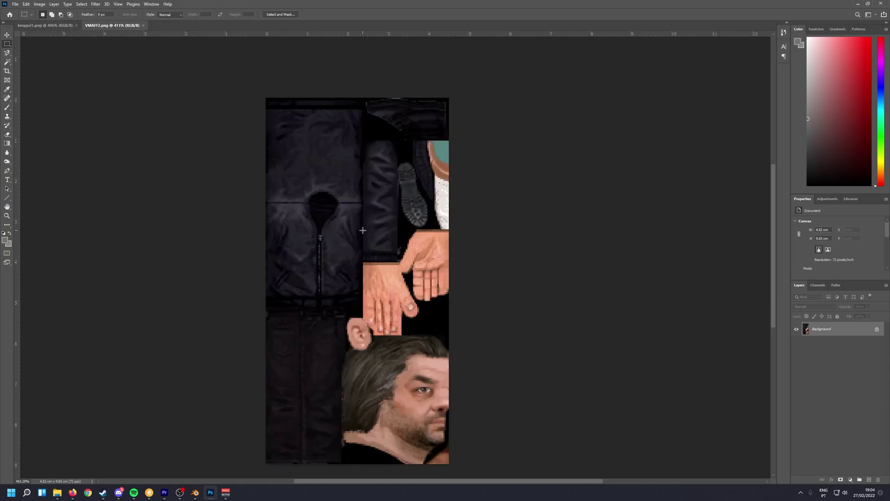
left_click_drag(362, 229, 463, 334)
key("ctrl+c")
Step: Paste the hands into bmypol1.png and shift them right about 1.31 cm into place
left_click(46, 25)
key("ctrl+v")
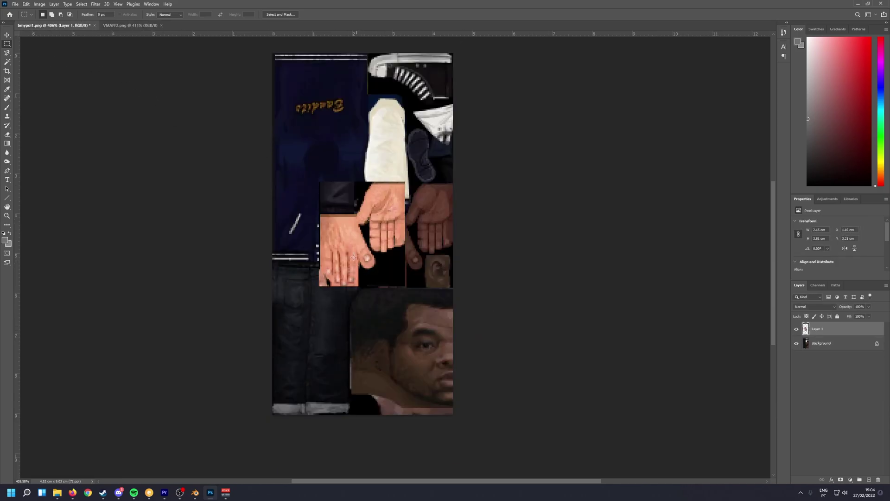
key("v")
left_click_drag(360, 249, 405, 250)
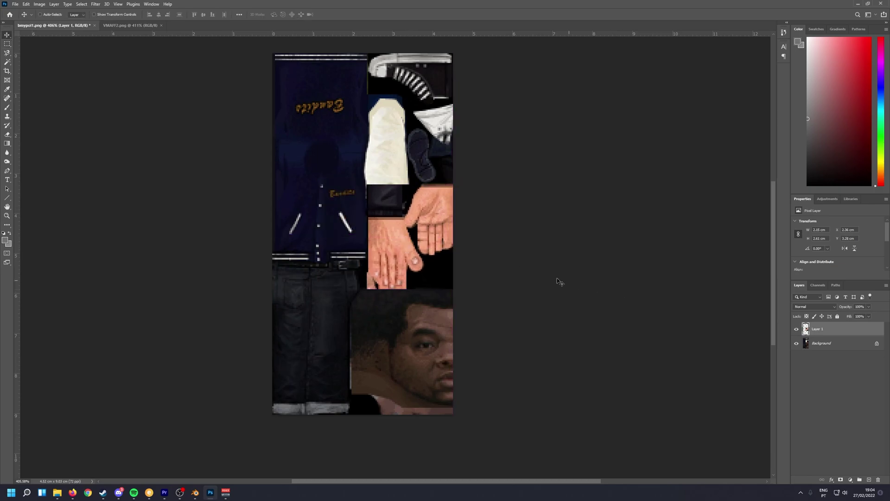
Step: At 58% layer opacity, erase the sleeve's grey band and the hand's dark lower-right patch
left_click(869, 306)
left_click_drag(868, 307, 855, 310)
key("e")
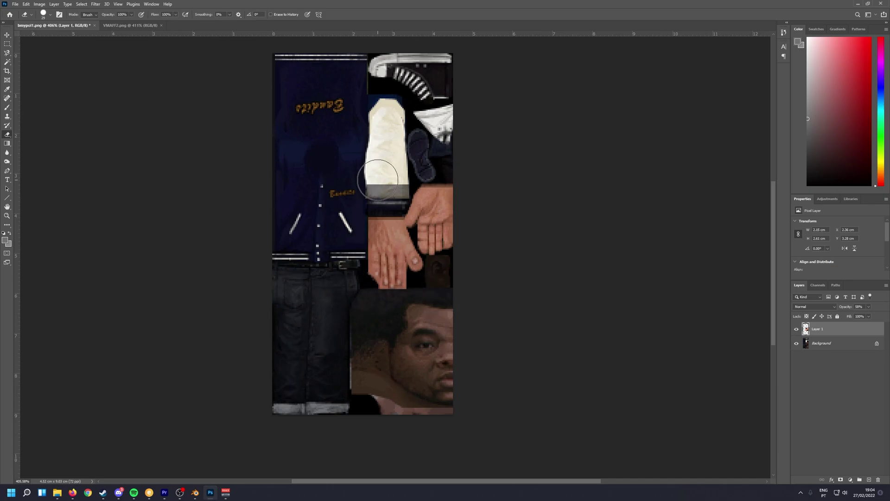
mouse_move(377, 187)
left_mouse_down()
mouse_move(391, 194)
mouse_move(424, 166)
left_mouse_up()
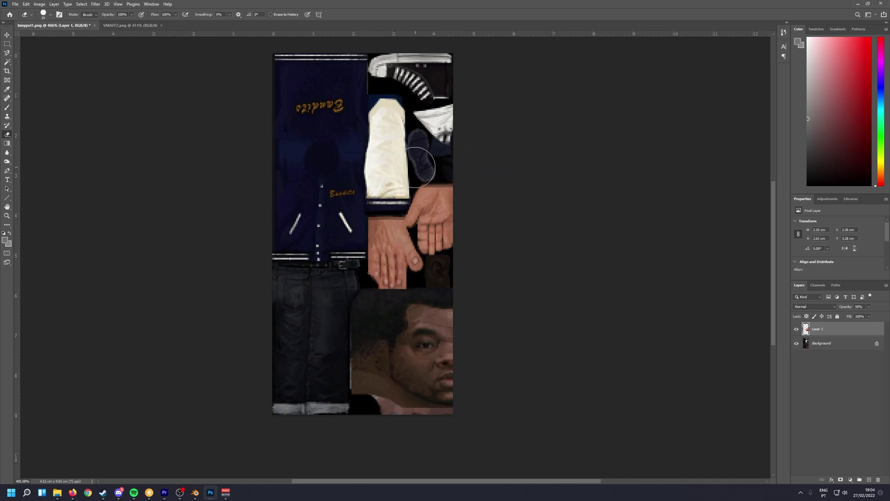
mouse_move(447, 318)
left_mouse_down()
mouse_move(449, 288)
mouse_move(438, 283)
mouse_move(454, 284)
mouse_move(450, 275)
mouse_move(426, 299)
mouse_move(447, 280)
left_mouse_up()
Step: Restore Layer 1 to 100% opacity and compare the result against VMAFF2.png
left_click(867, 308)
left_click(885, 320)
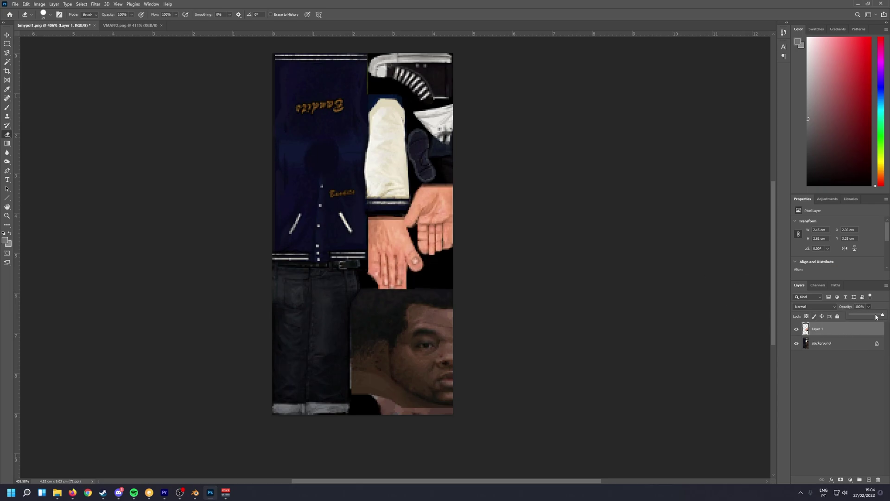
left_click(6, 35)
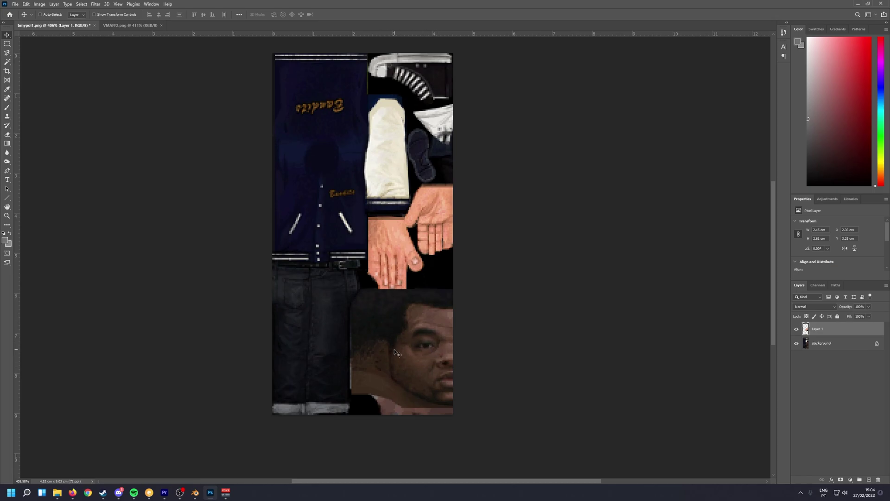
left_click(134, 25)
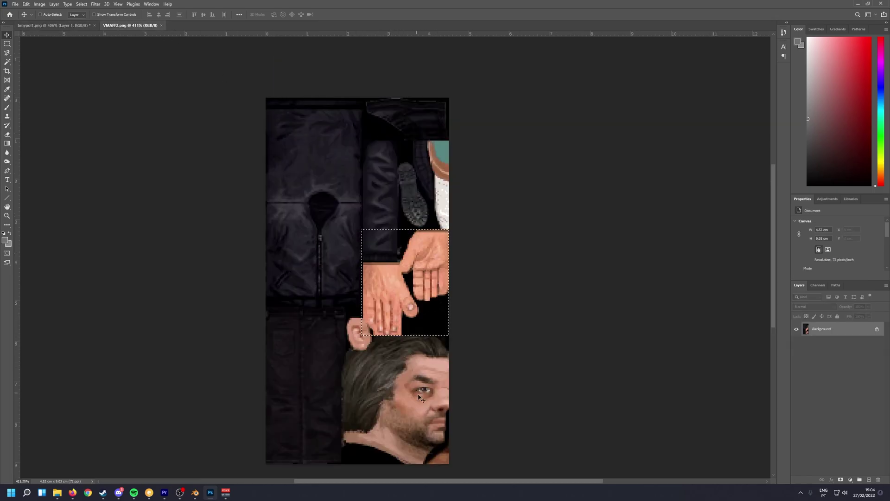
left_click(63, 25)
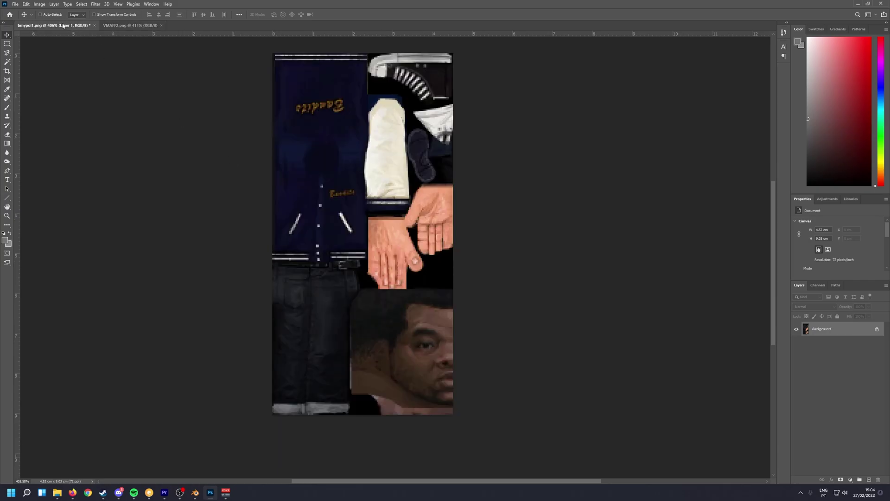
Step: Quick Export the texture as a PNG renamed wmypol1.png in the tutorial folder
left_click(16, 4)
mouse_move(55, 112)
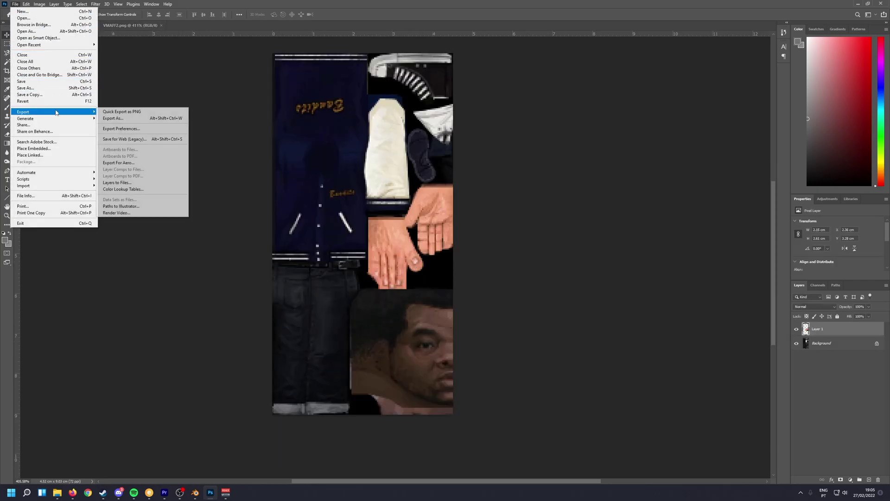
left_click(143, 113)
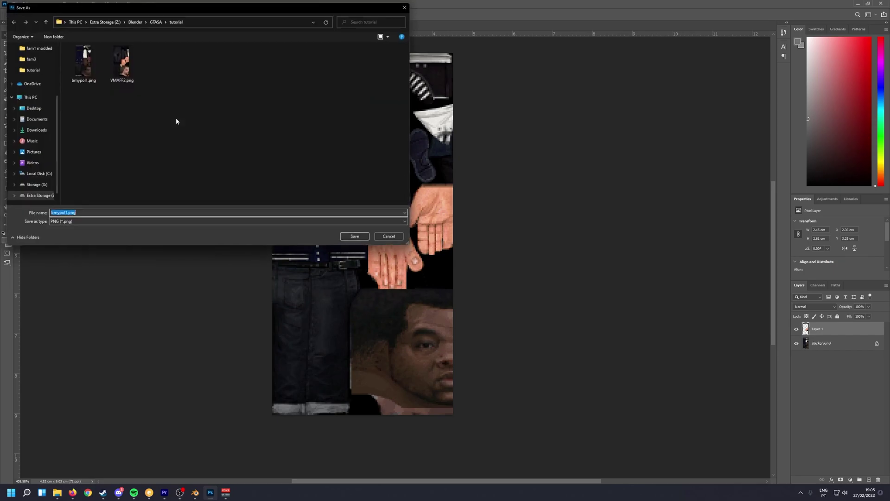
left_click(63, 215)
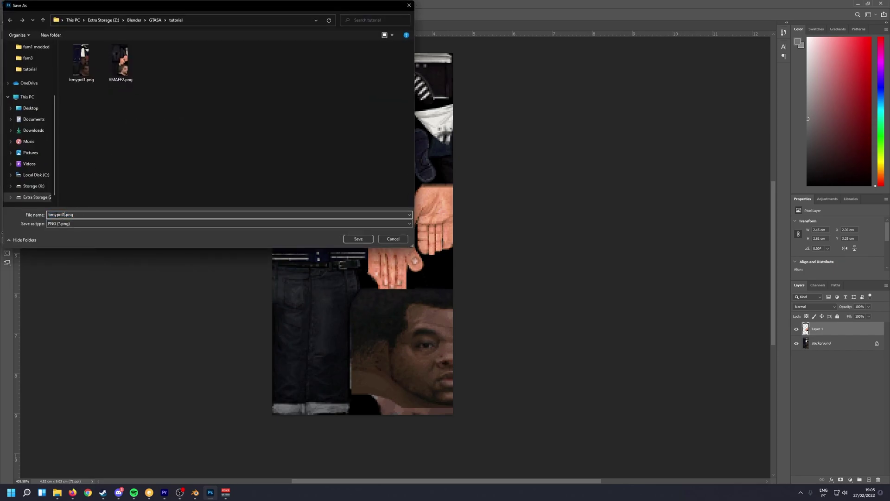
type("wmo")
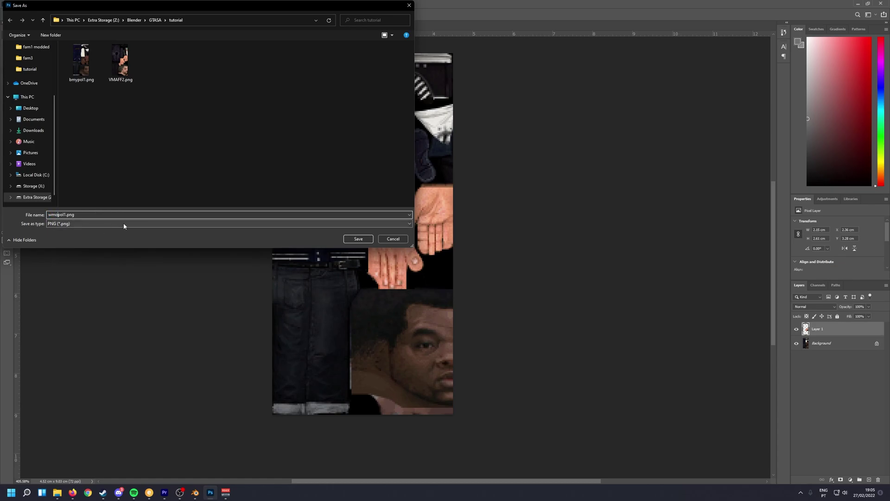
left_click(360, 239)
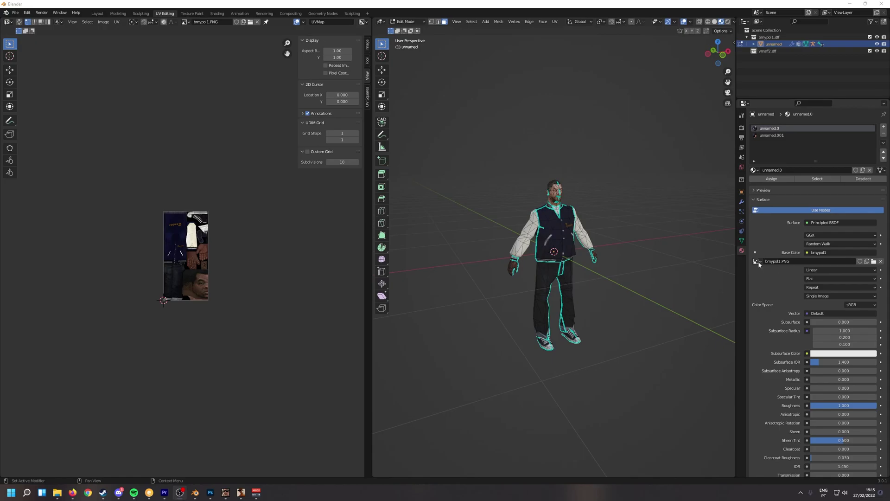
Step: Load wmypol1.png into the material's Image Texture node and show it in the UV Editor
left_click(756, 261)
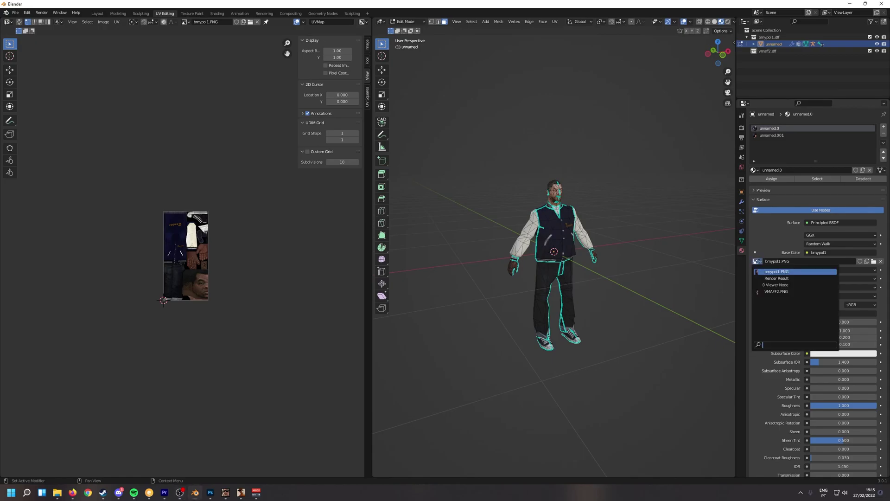
left_click(874, 261)
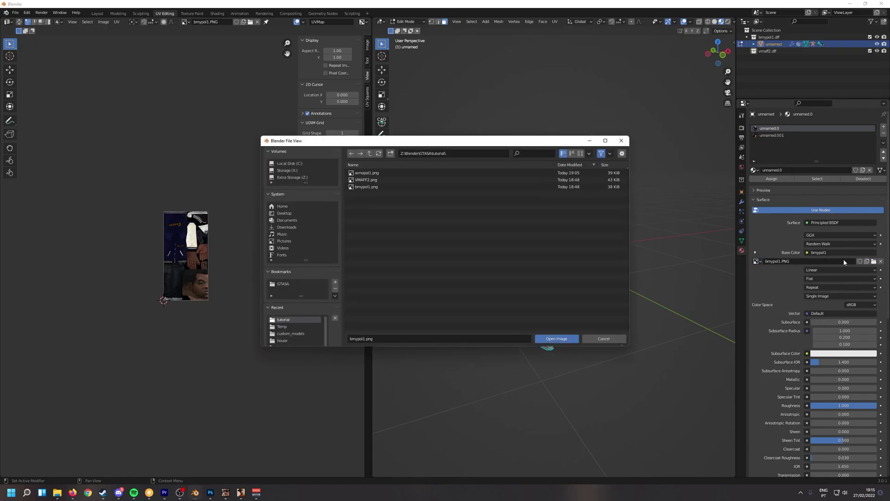
left_click(386, 173)
left_click(591, 341)
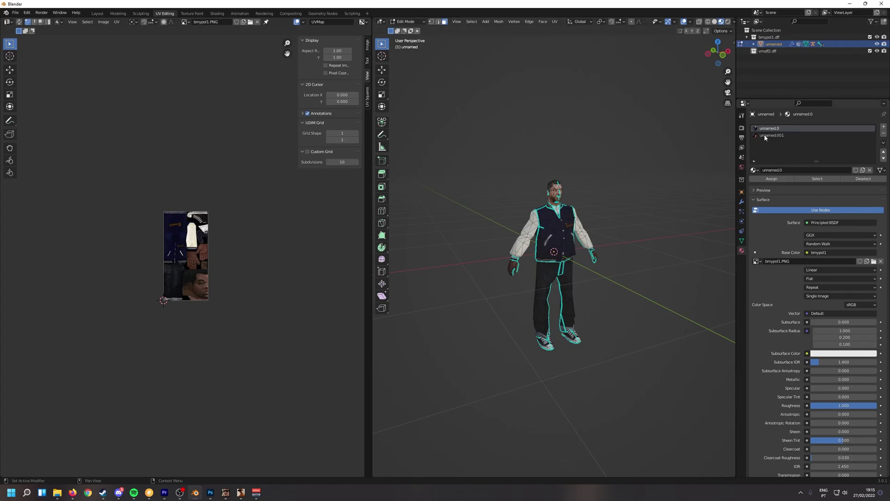
left_click(873, 260)
double_click(371, 173)
left_click(185, 22)
left_click(199, 60)
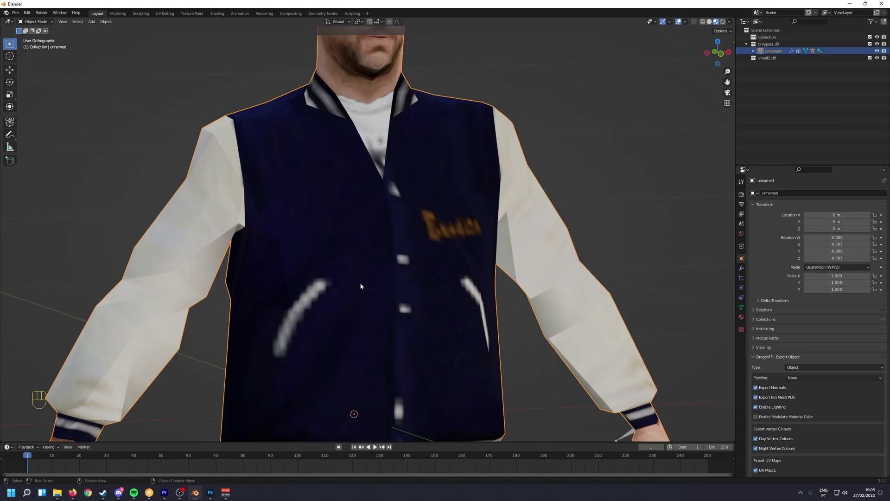
Step: Reframe the character, enable the Face Orientation overlay, and enter Edit Mode to inspect red faces
key("KP_5")
scroll(360, 282, "down", 3)
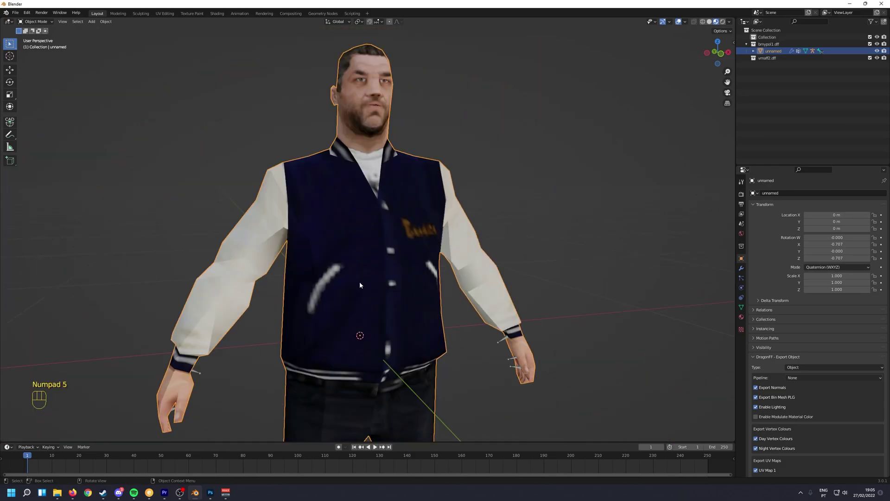
scroll(360, 282, "down", 5)
middle_click_drag(359, 282, 392, 280, "shift")
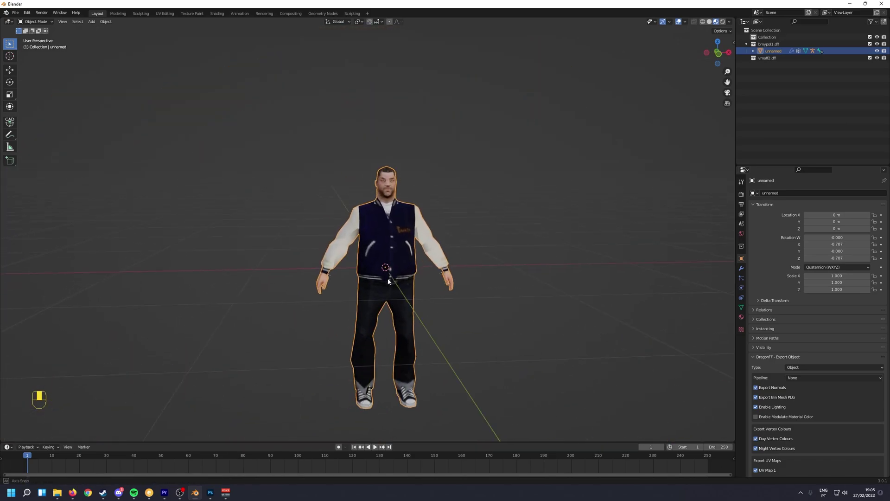
left_click(685, 22)
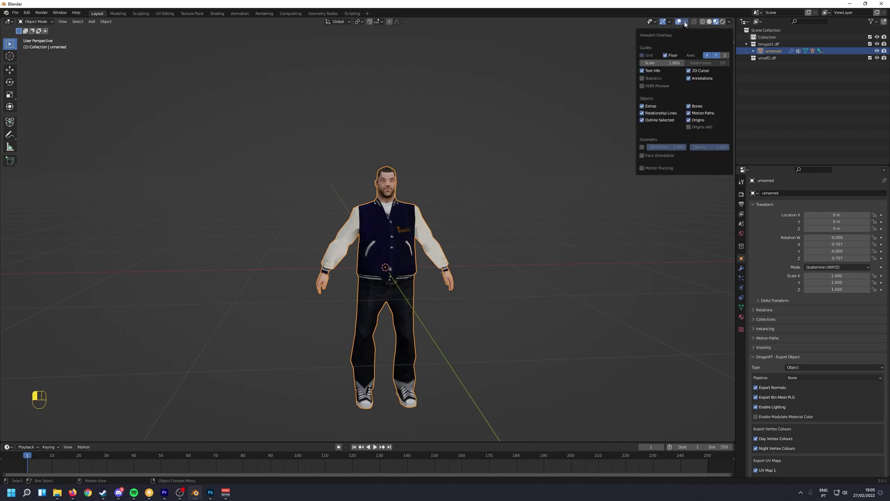
left_click(642, 155)
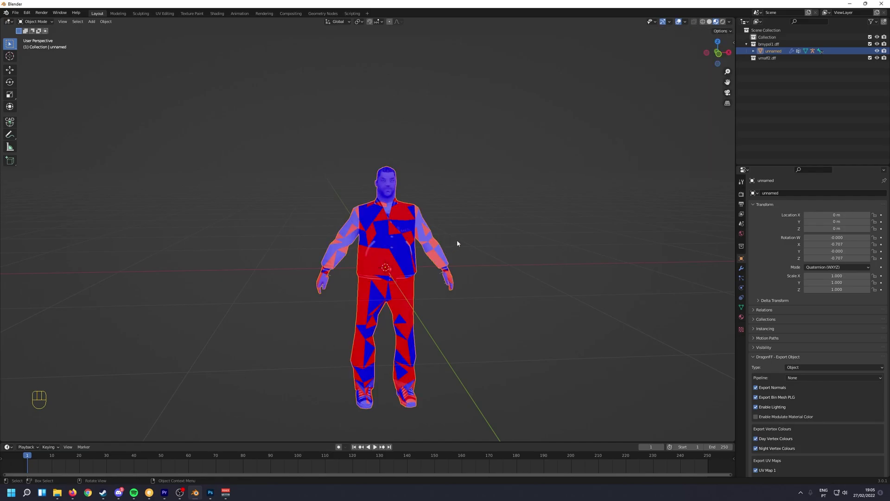
key("Tab")
mouse_move(454, 238)
middle_mouse_down()
mouse_move(377, 236)
mouse_move(449, 234)
middle_mouse_up()
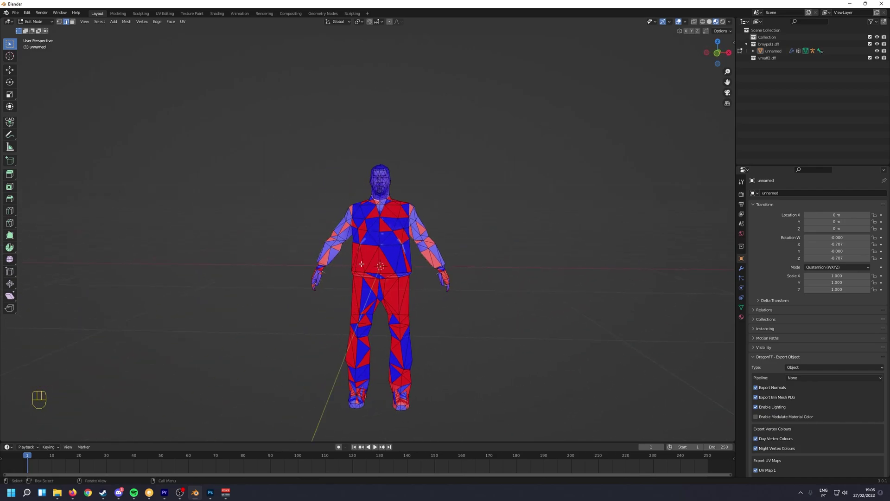
middle_click_drag(431, 254, 447, 255)
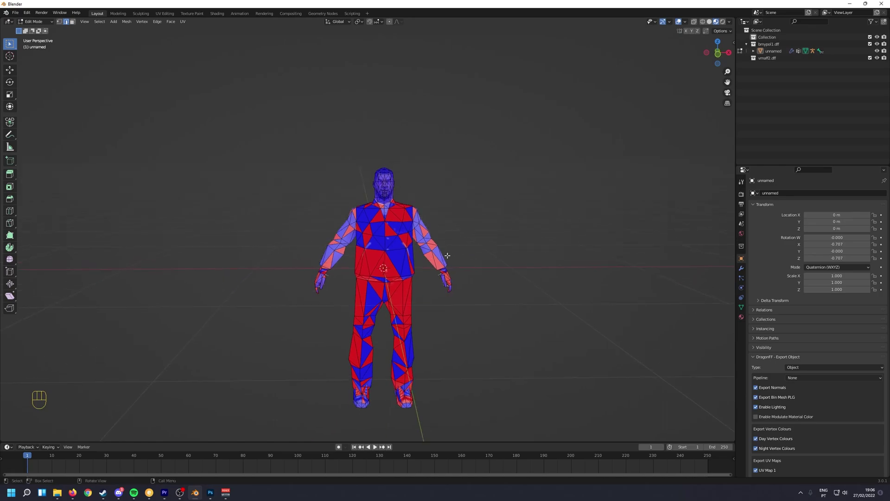
Step: Select the whole mesh and run Recalculate Outside on its normals
key("a")
key("F3")
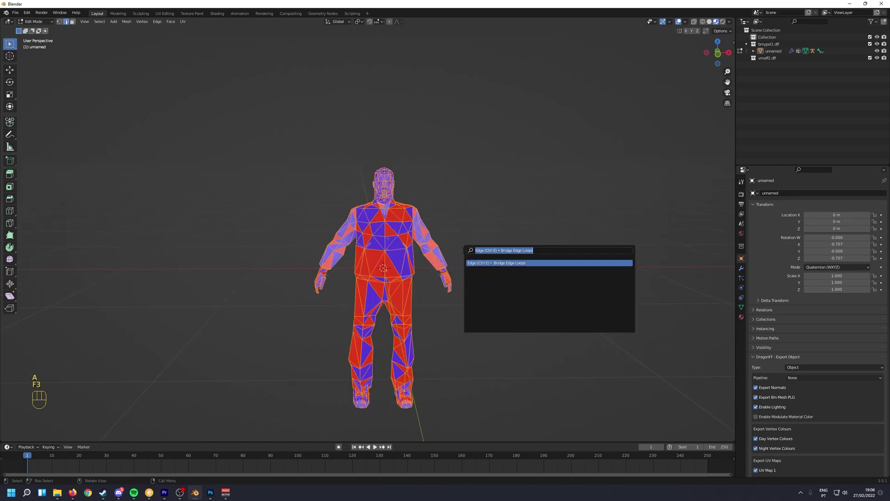
type("recal")
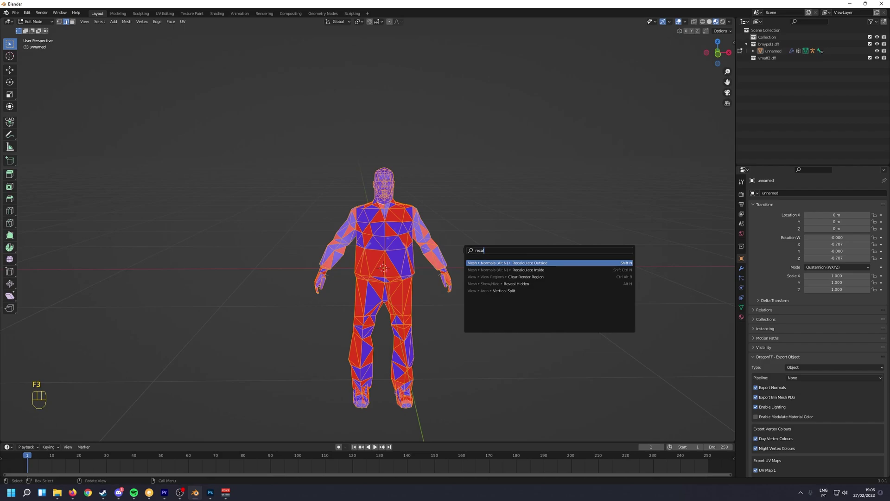
key("Return")
key("Tab")
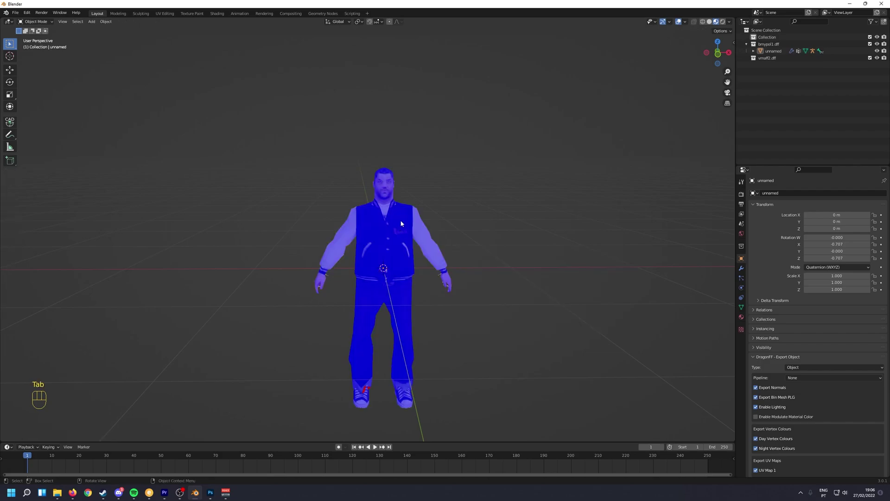
middle_click_drag(401, 223, 379, 194)
scroll(364, 283, "up", 5)
Step: Select the red left-shoe faces and recalculate their normals with Inside enabled
key("Tab")
scroll(378, 157, "up", 2)
key("3")
left_click(379, 195)
left_click(378, 195, "shift")
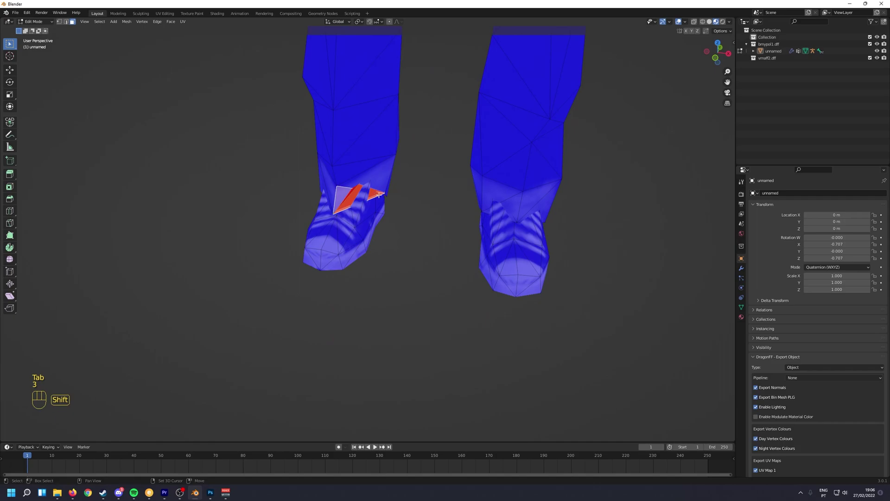
left_click(348, 195, "shift")
left_click(348, 195, "shift")
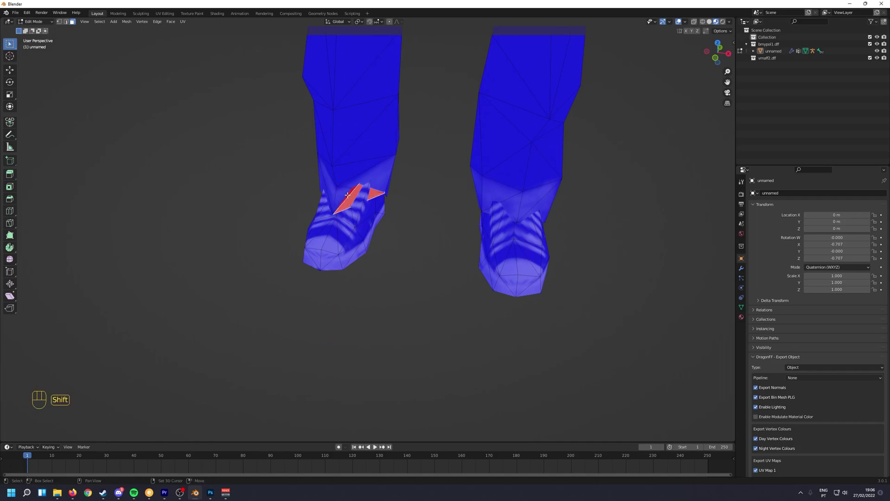
left_click(349, 196, "shift")
key("F3")
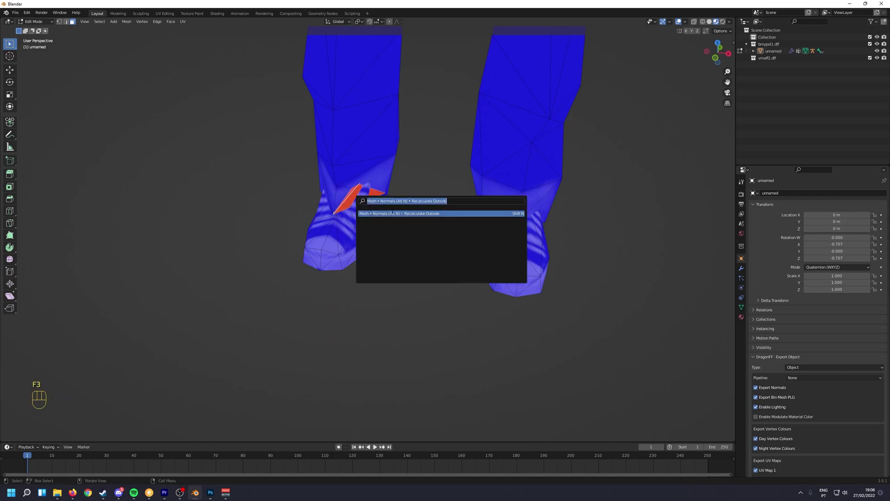
left_click(417, 213)
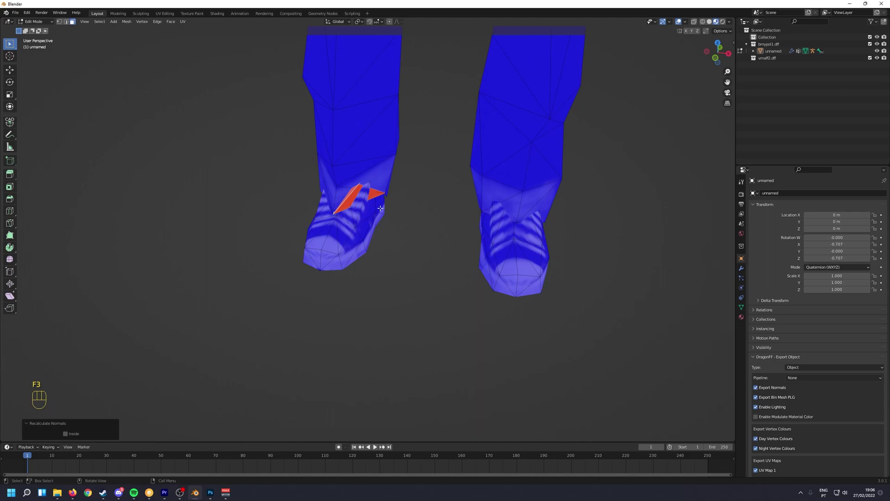
left_click(65, 433)
left_click(238, 281)
mouse_move(397, 239)
middle_mouse_down()
mouse_move(372, 224)
mouse_move(420, 210)
mouse_move(409, 223)
mouse_move(413, 215)
mouse_move(386, 242)
mouse_move(427, 174)
mouse_move(405, 249)
middle_mouse_up()
scroll(386, 241, "down", 6)
Step: Back in Object Mode, turn off Face Orientation and select the character model
key("Tab")
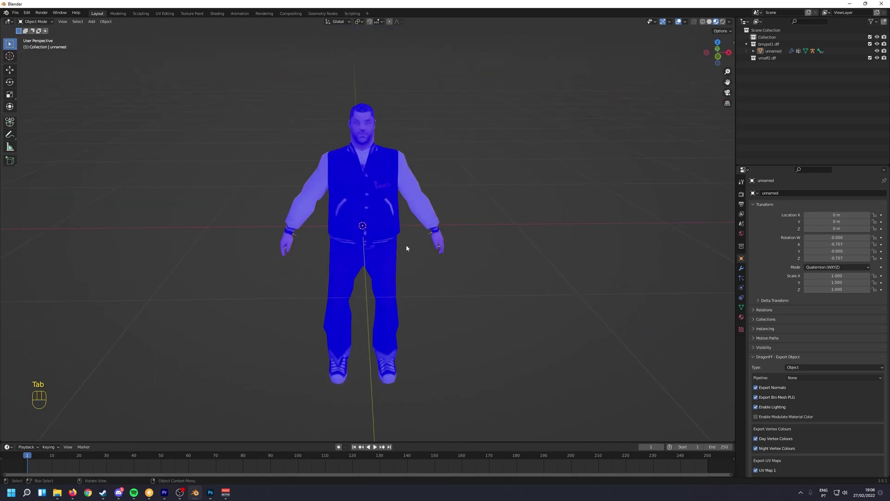
scroll(516, 162, "up", 2)
middle_click_drag(517, 162, 491, 160, "shift")
left_click(684, 21)
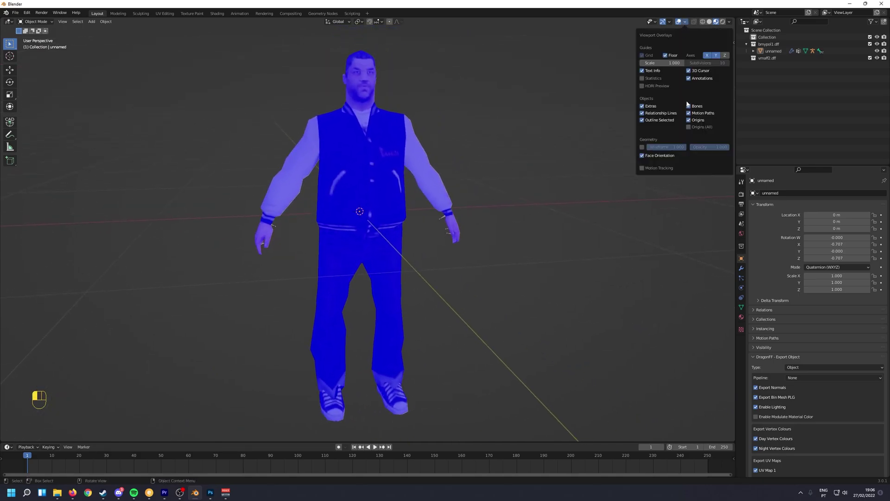
left_click(642, 155)
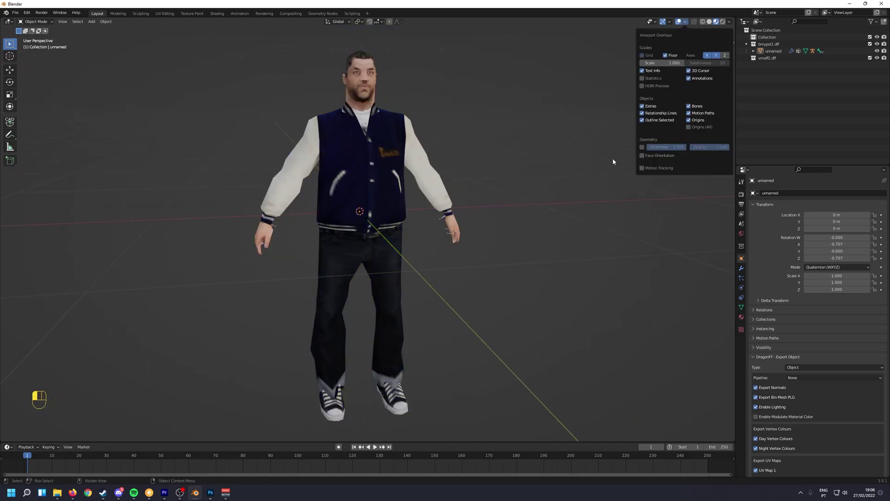
left_click(350, 207)
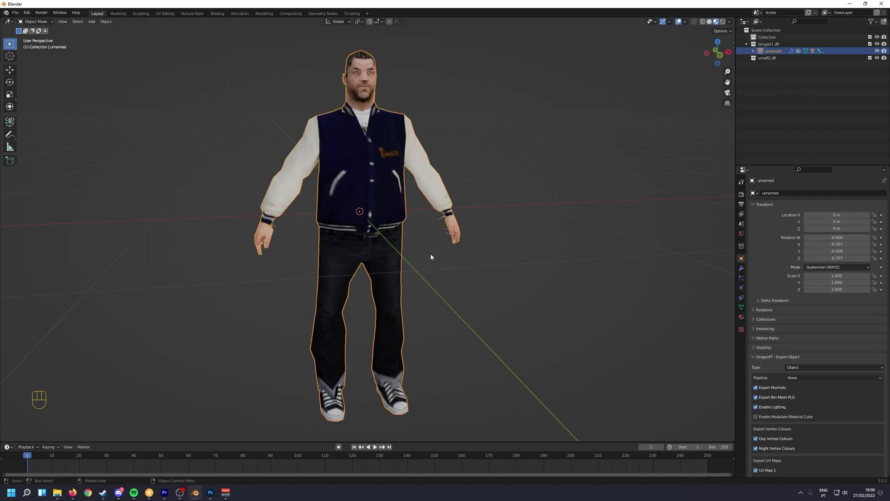
middle_click_drag(431, 253, 322, 251)
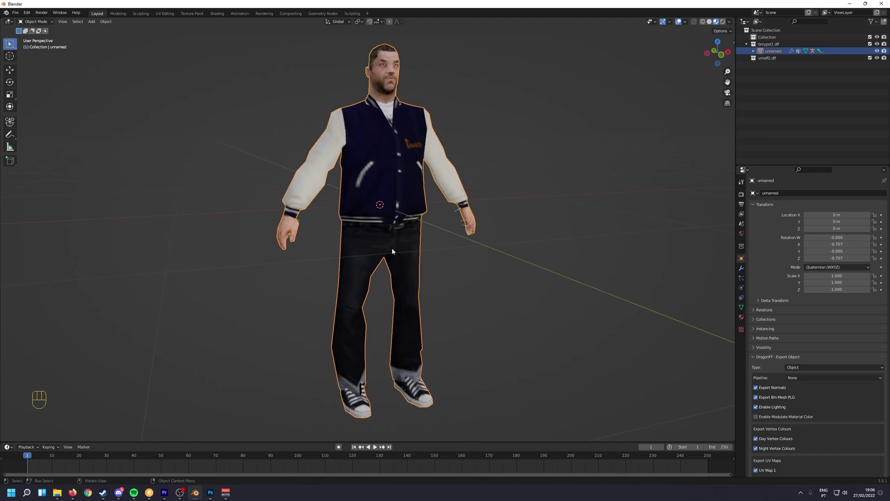
Step: Export a DragonFF DFF named wmopol1.dff to the tutorial folder, keeping GTA SA (v3.6.0.3)
left_click(15, 13)
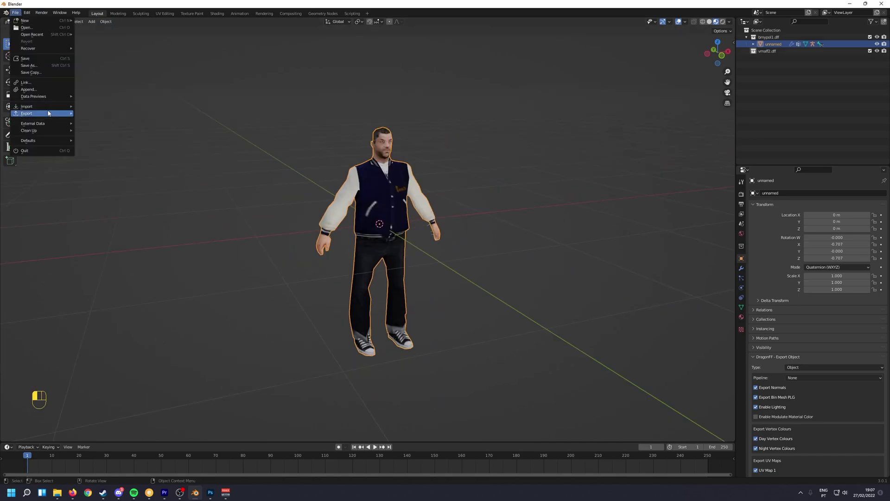
mouse_move(48, 113)
mouse_move(117, 209)
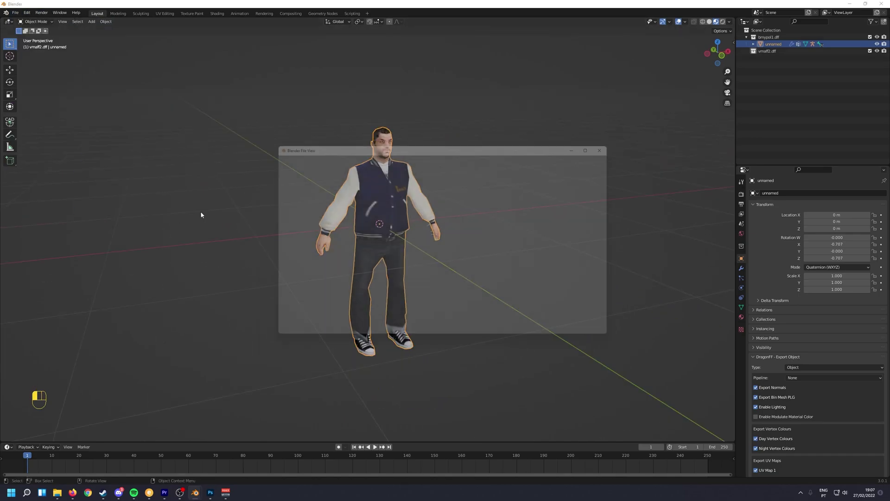
left_click(291, 320)
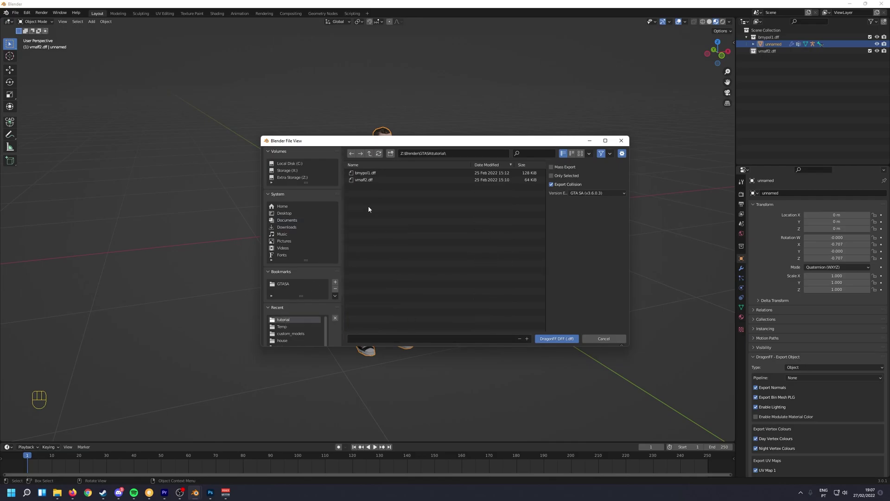
left_click(371, 339)
type("wmopol1.dff")
left_click(584, 210)
left_click(596, 193)
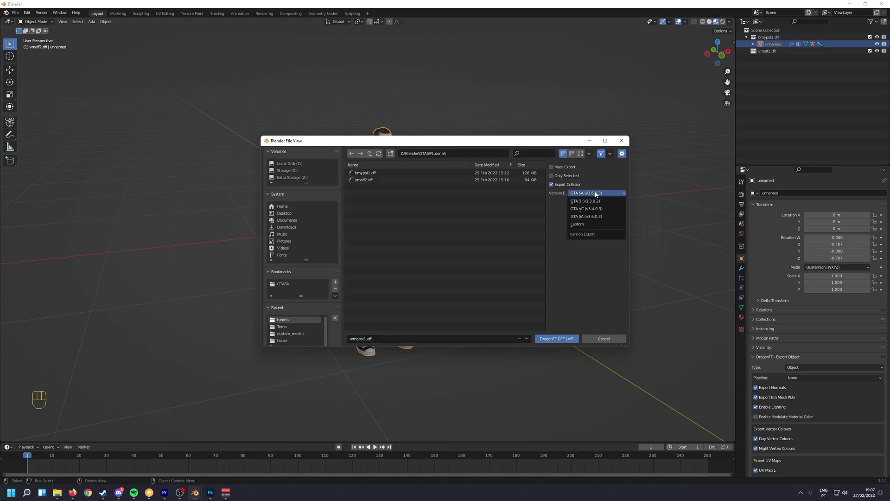
left_click(596, 193)
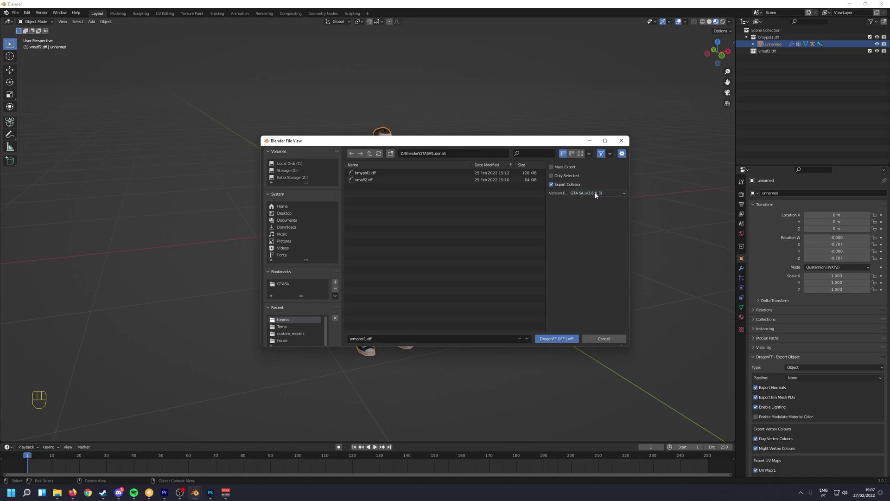
left_click(557, 338)
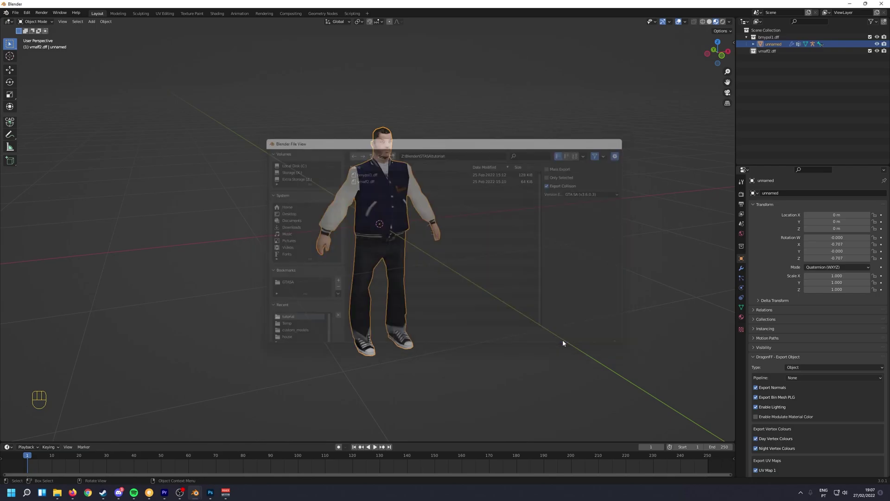
Step: Duplicate vmaff2.txd in the tutorial folder and rename the copy to wmopol1.txd
mouse_move(57, 493)
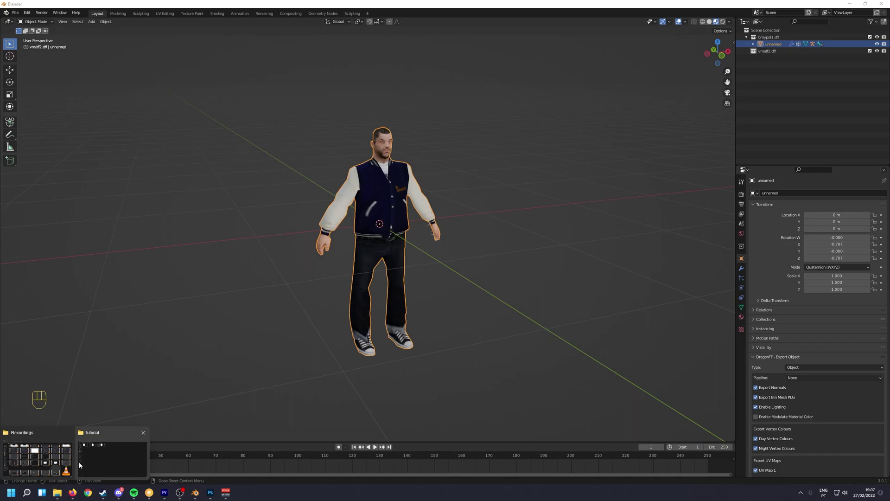
left_click(92, 457)
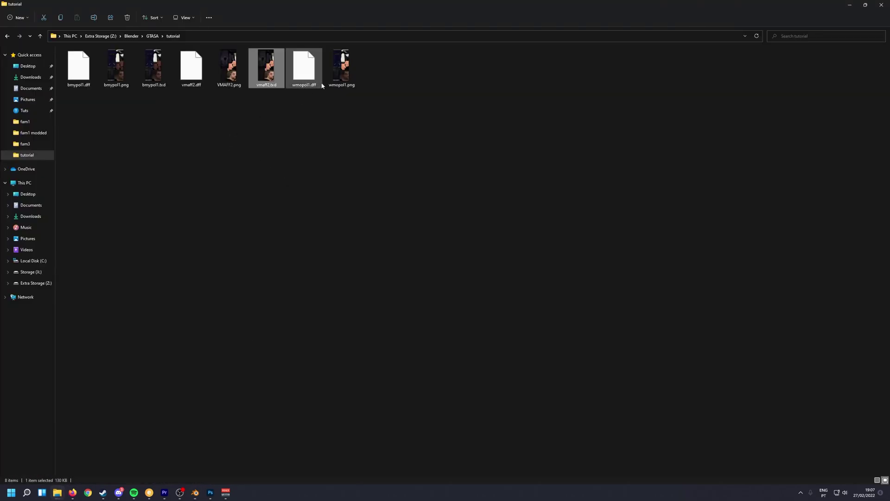
left_click(306, 85)
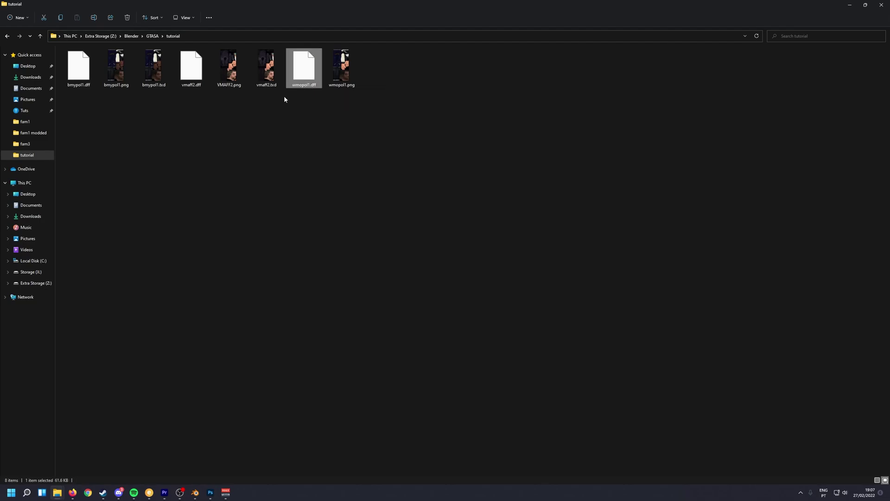
left_click(268, 70)
key("ctrl+c")
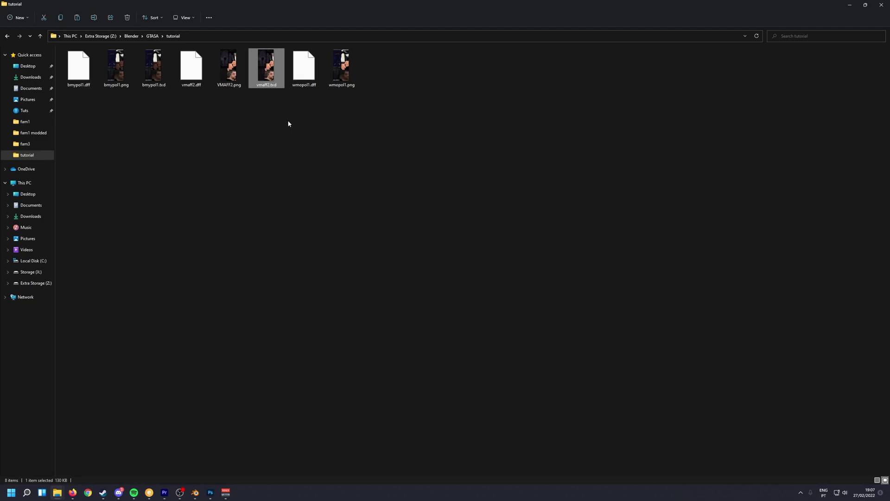
left_click(294, 137)
key("ctrl+v")
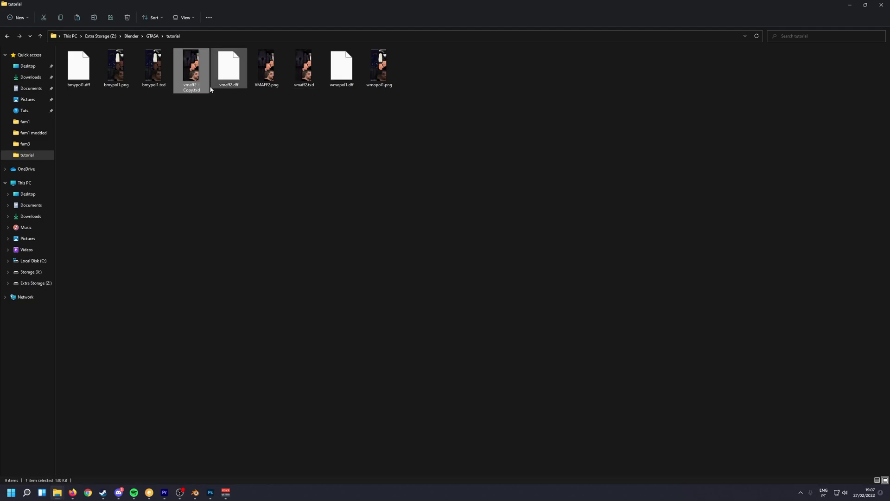
key("F2")
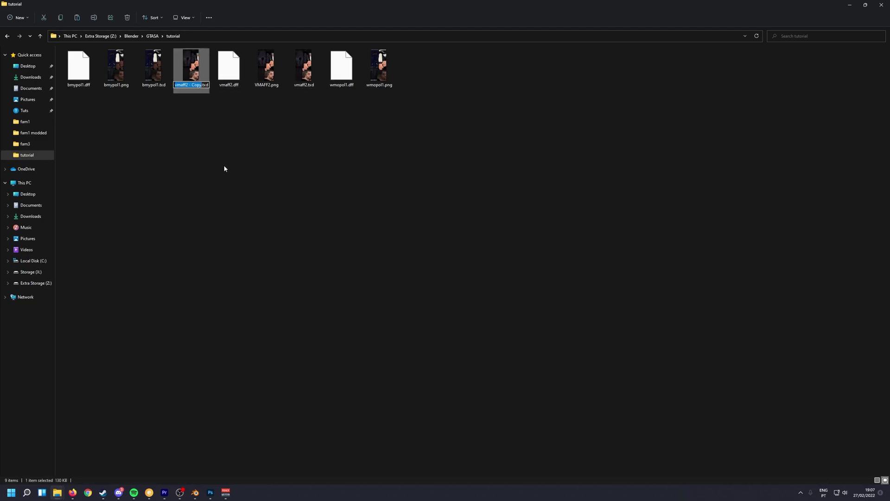
type("wmopol1")
key("Return")
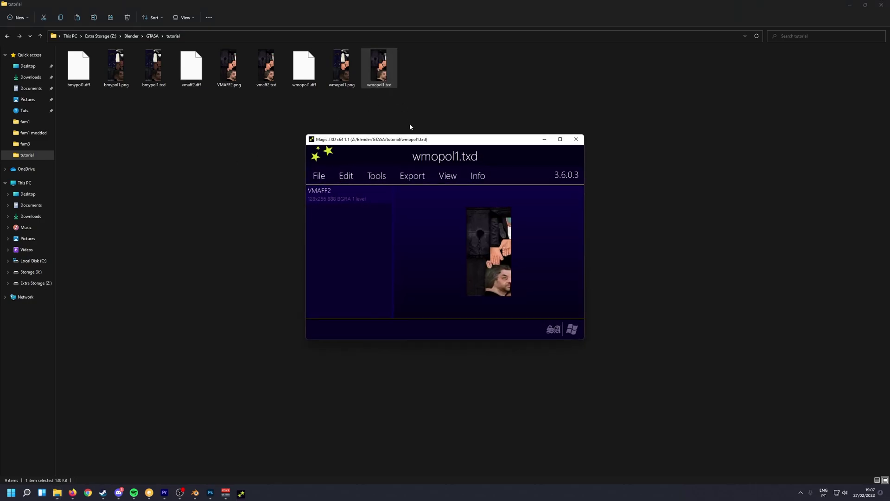
Step: Add the wmopol1.png image to wmopol1.txd as a new texture in Magic.TXD
left_click(345, 180)
left_click(349, 188)
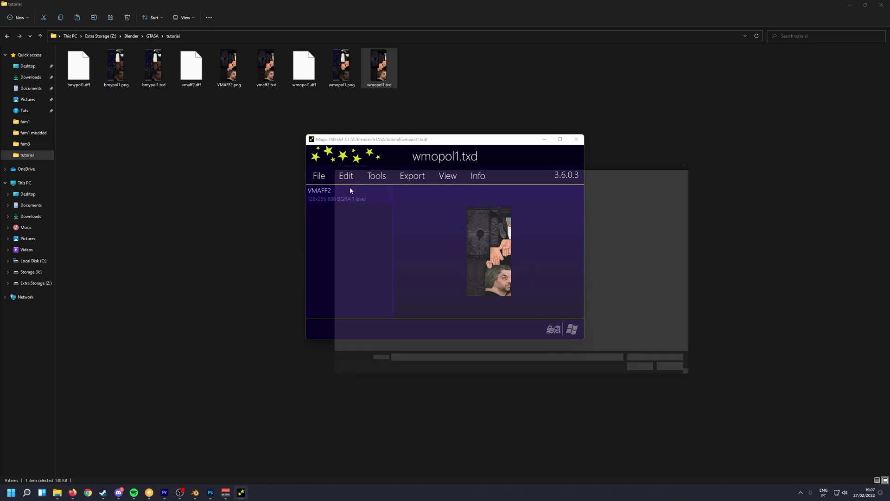
left_click(451, 221)
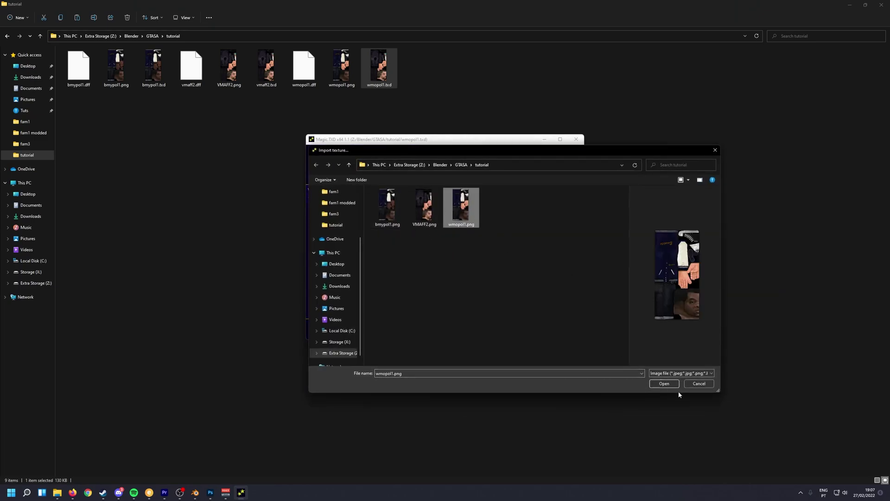
left_click(664, 384)
left_click(547, 313)
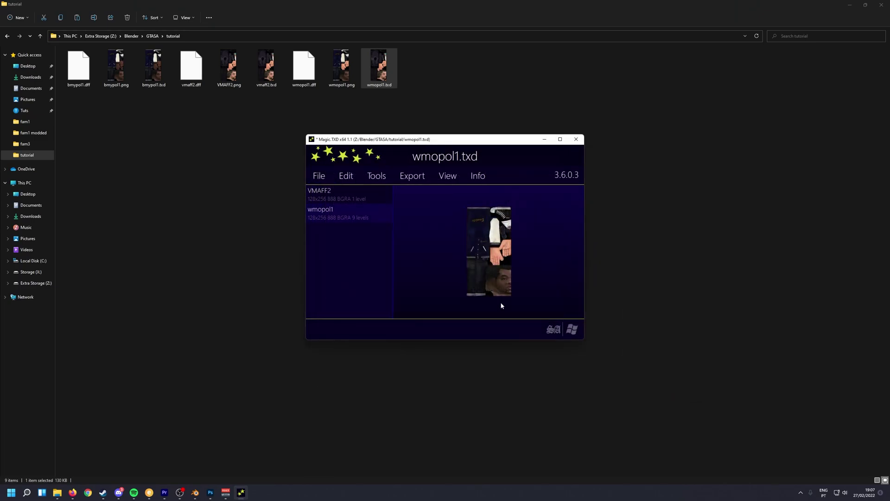
Step: Save wmopol1.txd and close Magic.TXD
left_click(320, 177)
left_click(327, 214)
left_click(576, 139)
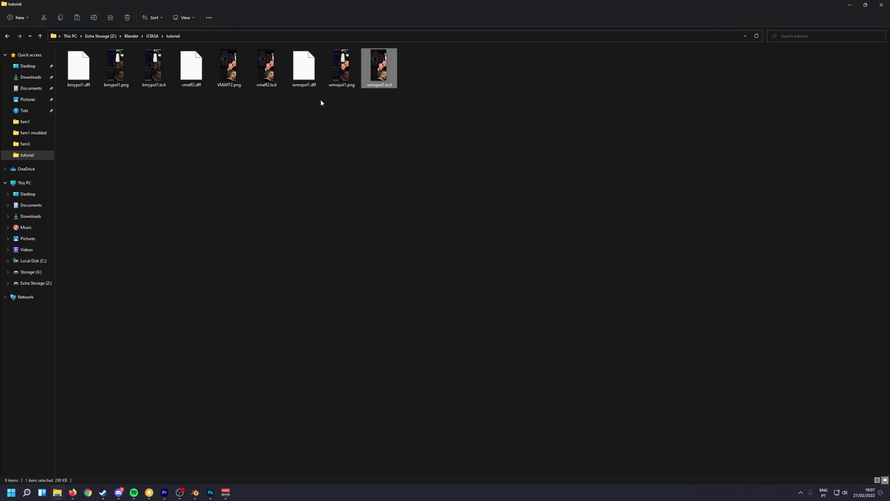
Step: Reload the custom models in-game with the /reloadmodels chat command
left_click(304, 67, "ctrl")
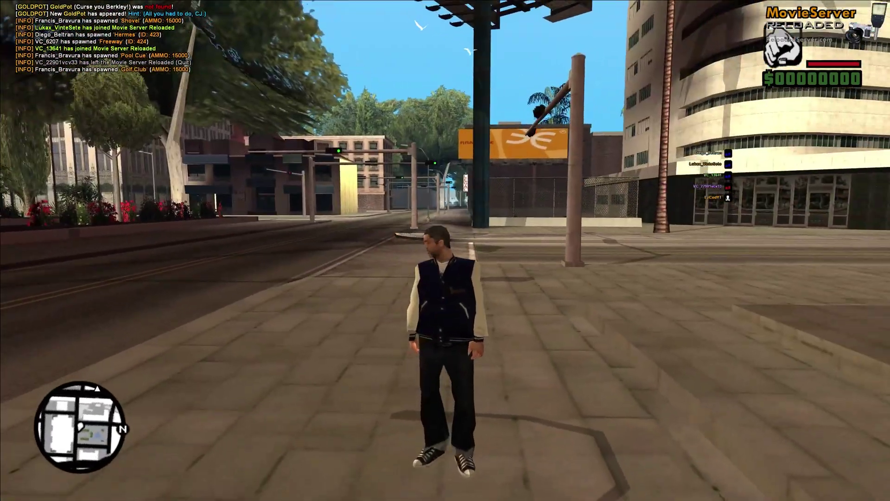
type("t/")
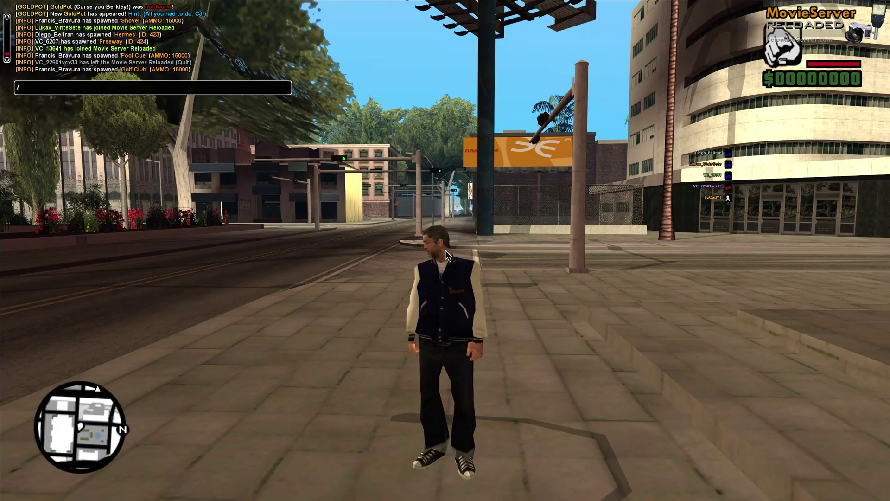
type("reloadmodels")
key("Return")
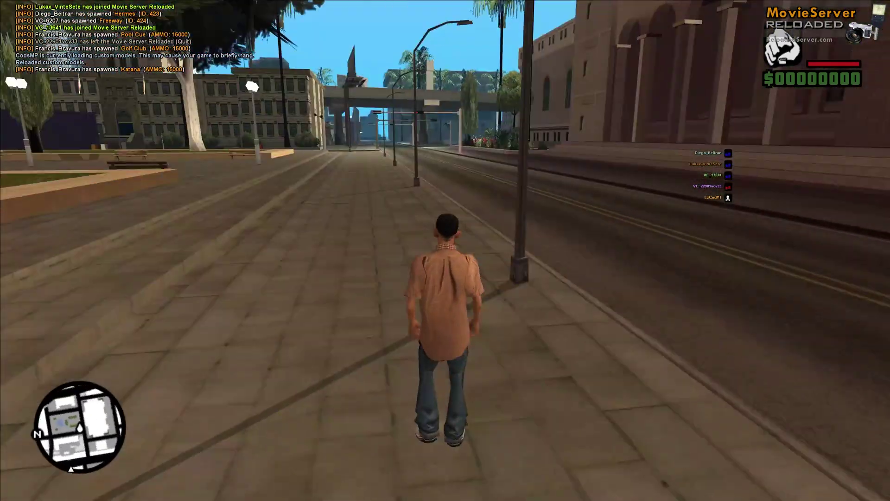
Step: Switch the player to the wmopol1 skin with the /model wmopol1 chat command
key("t")
key("Up")
key("BackSpace")
key("BackSpace")
key("BackSpace")
key("BackSpace")
key("BackSpace")
key("BackSpace")
key("BackSpace")
key("BackSpace")
key("BackSpace")
key("BackSpace")
key("BackSpace")
key("BackSpace")
key("BackSpace")
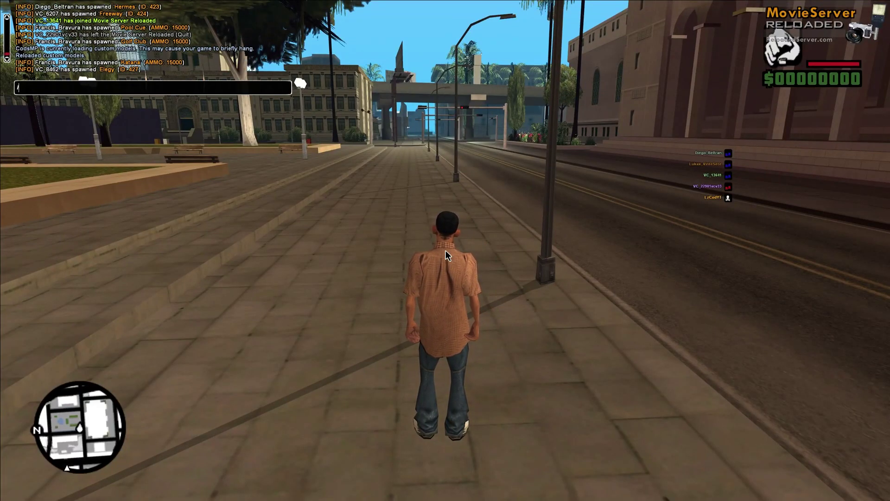
type("/model wmopol1")
key("Return")
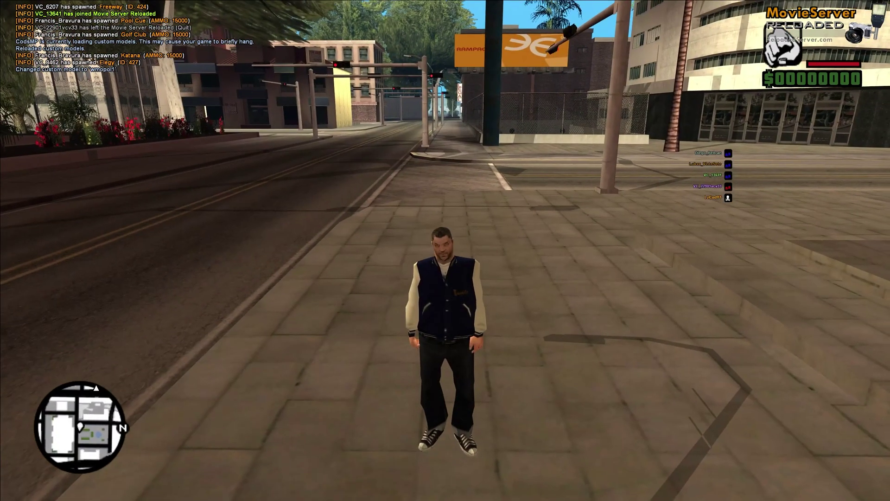